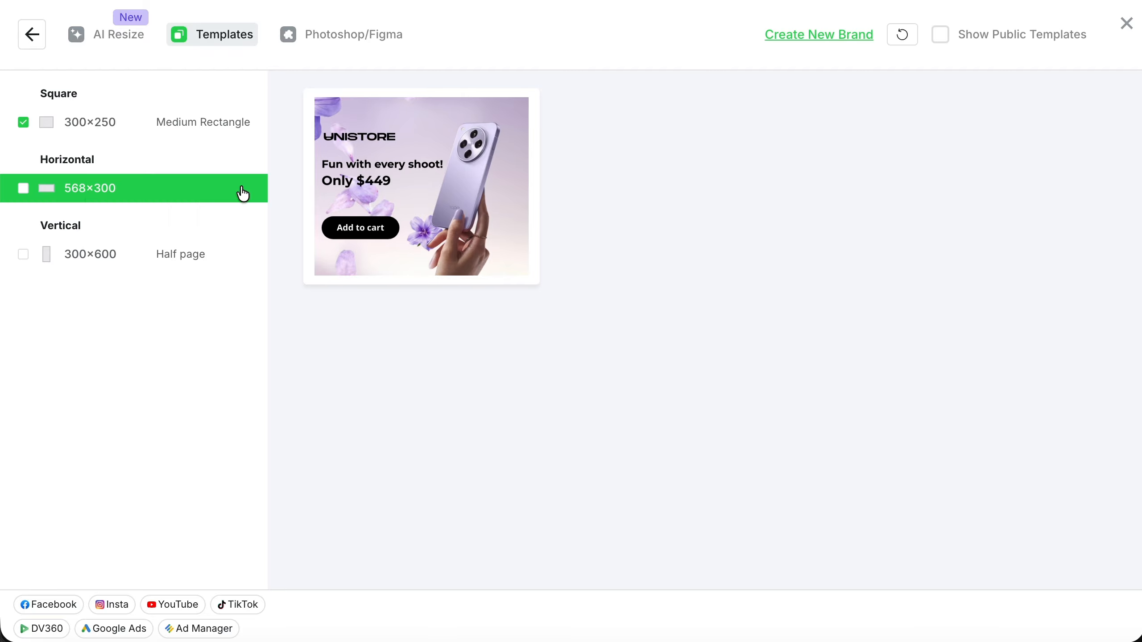
View the available templates for the 568×300 and 300×600 sizes and close the template gallery.
click(20, 198)
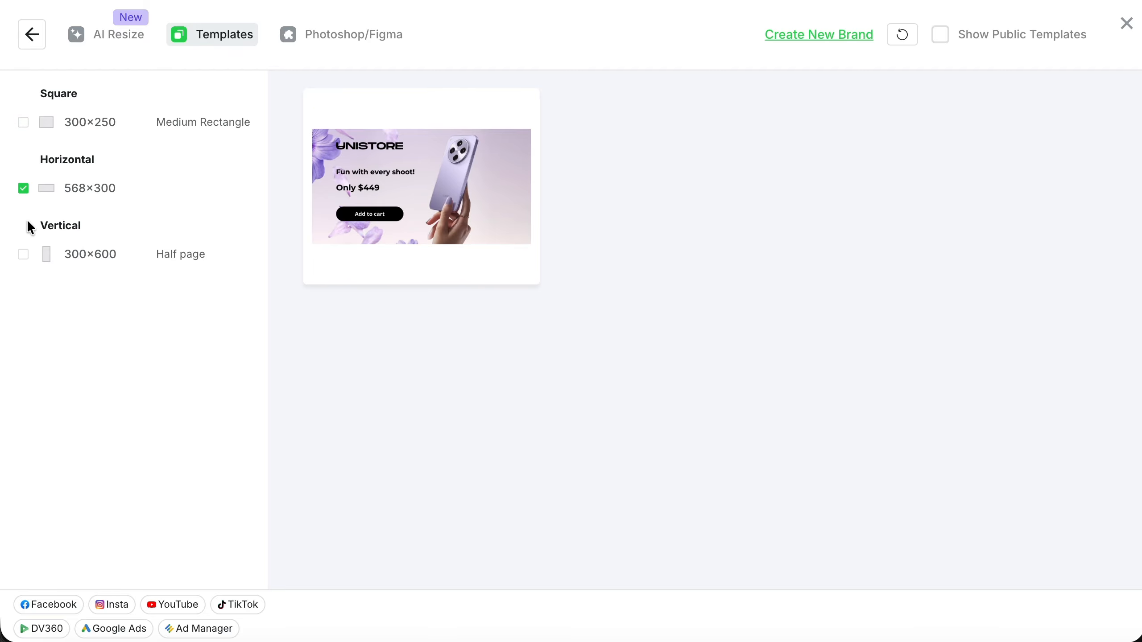
click(23, 255)
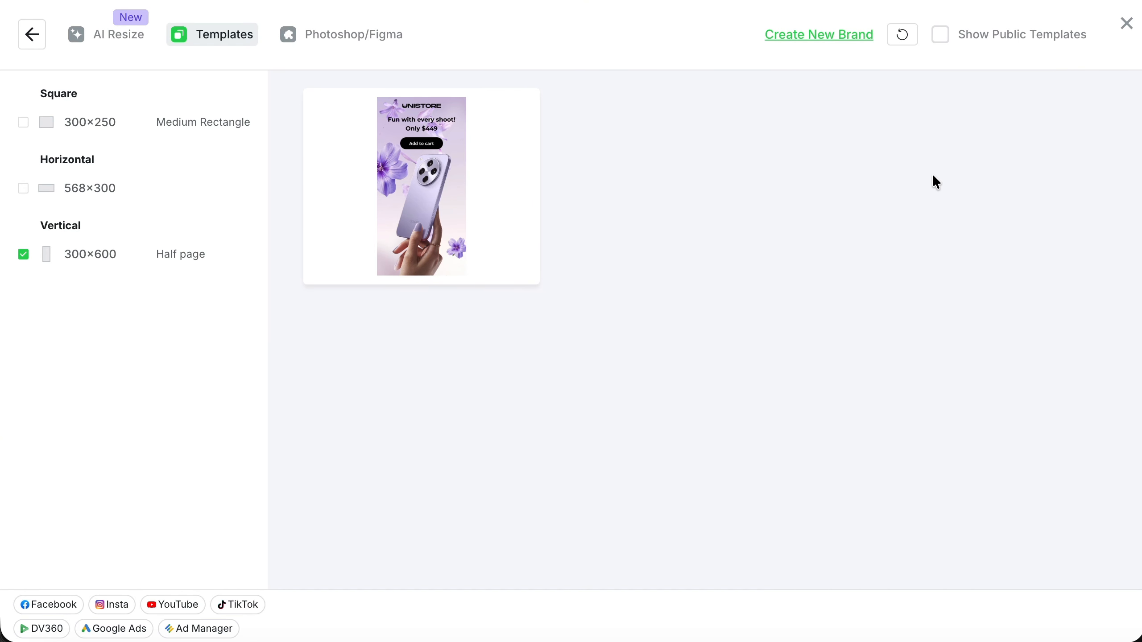
click(1128, 27)
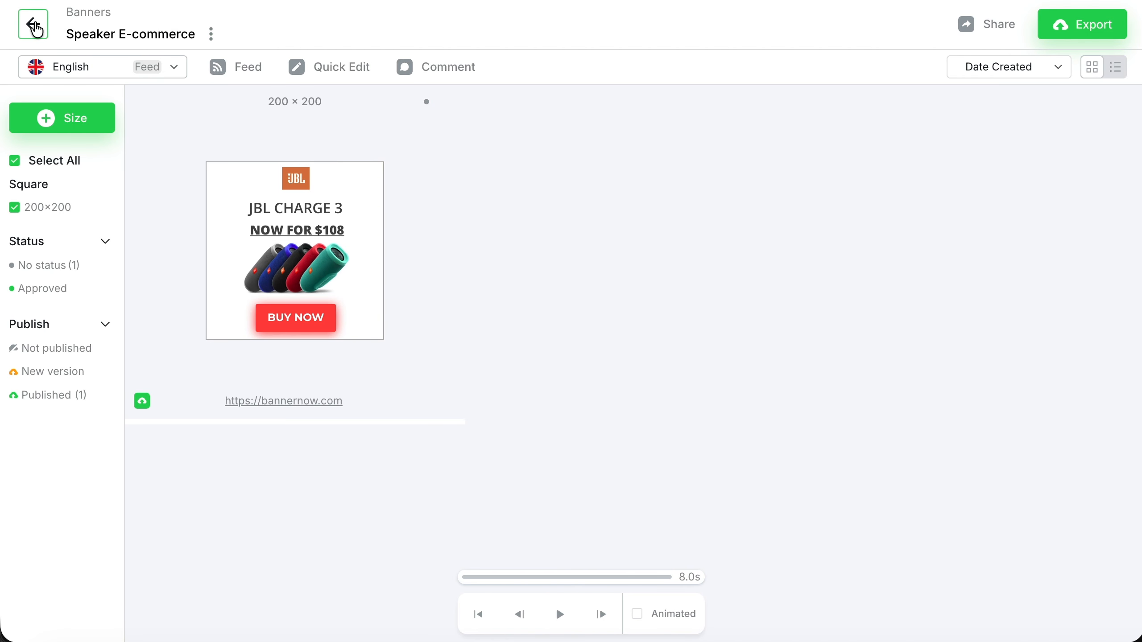
Open the 568×300 banner of the Phone E-commerce banner set for editing.
click(34, 26)
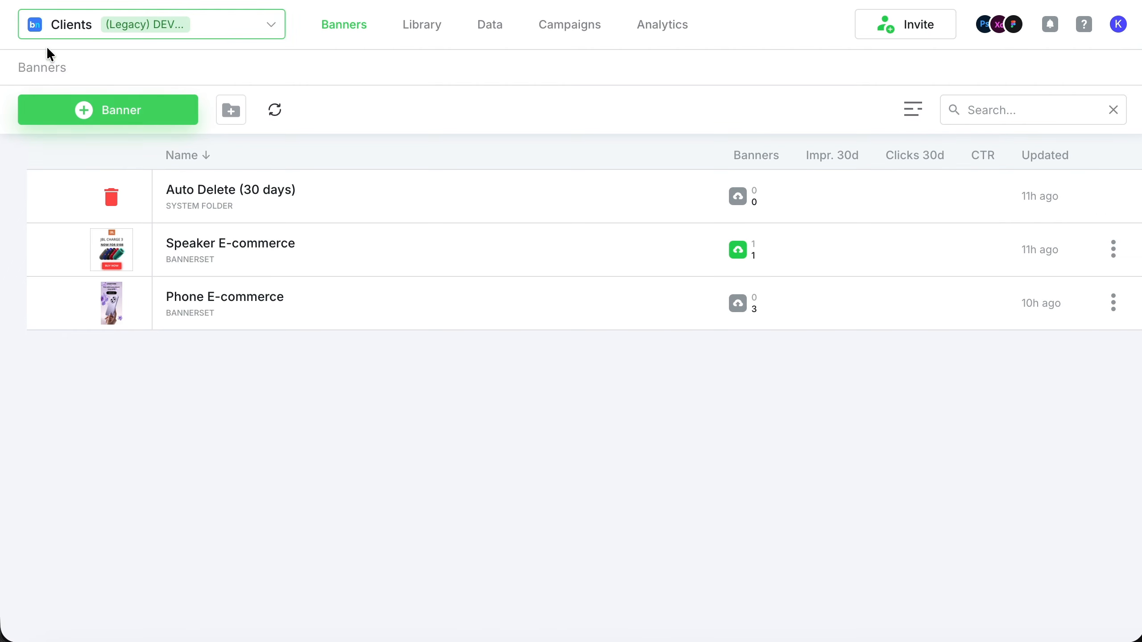
click(175, 298)
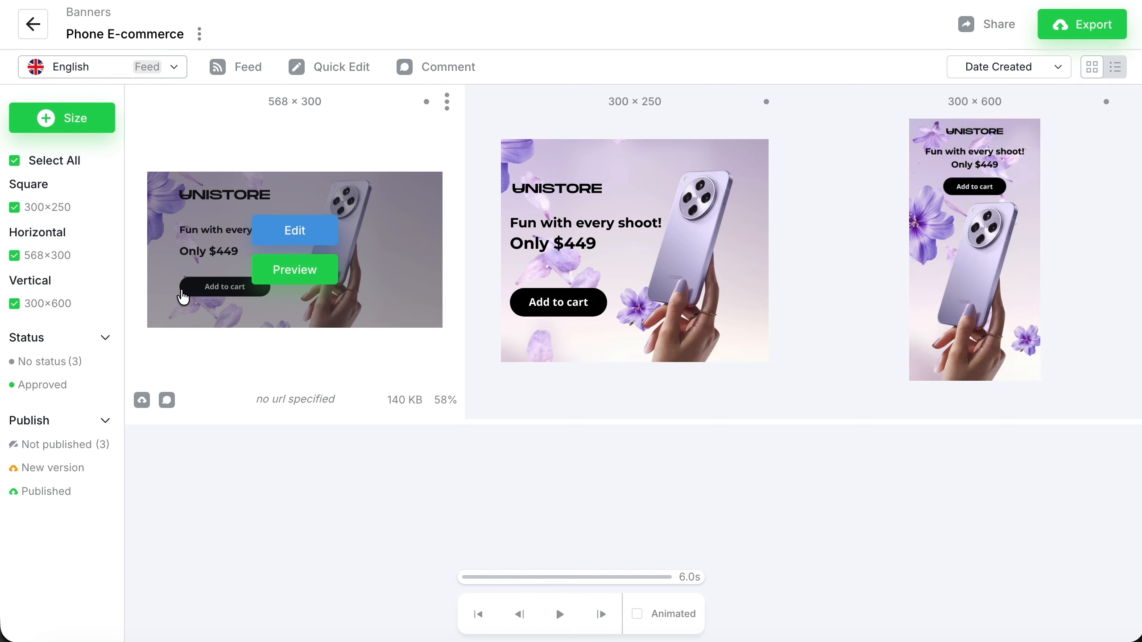
click(296, 231)
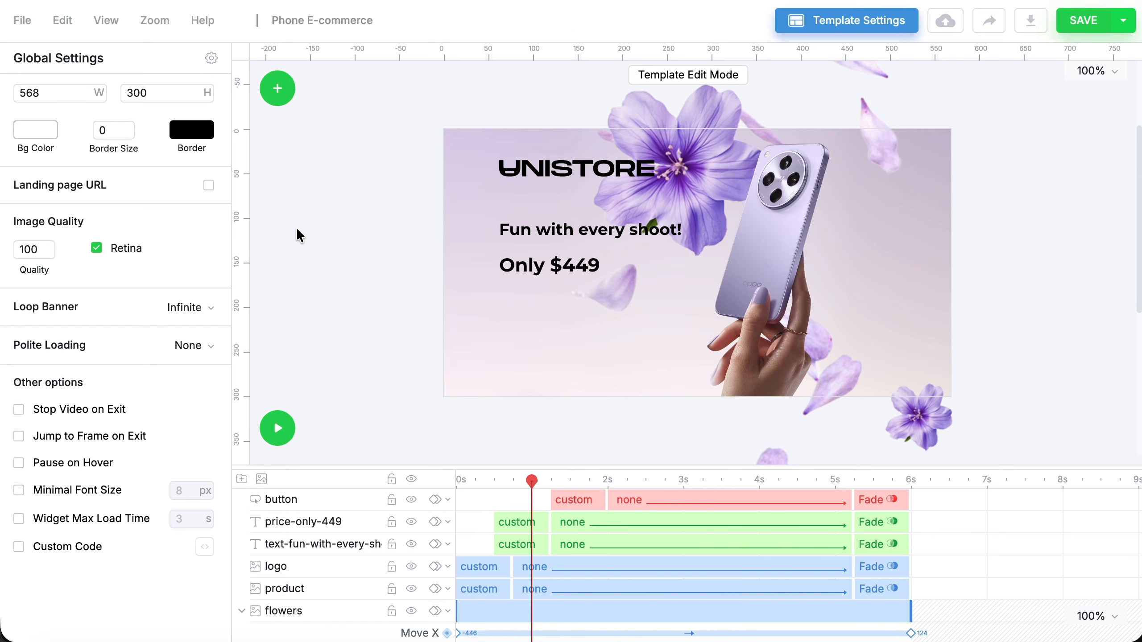
In the template settings, bind the logo layer's Image URL property to Brand Logo.
click(864, 32)
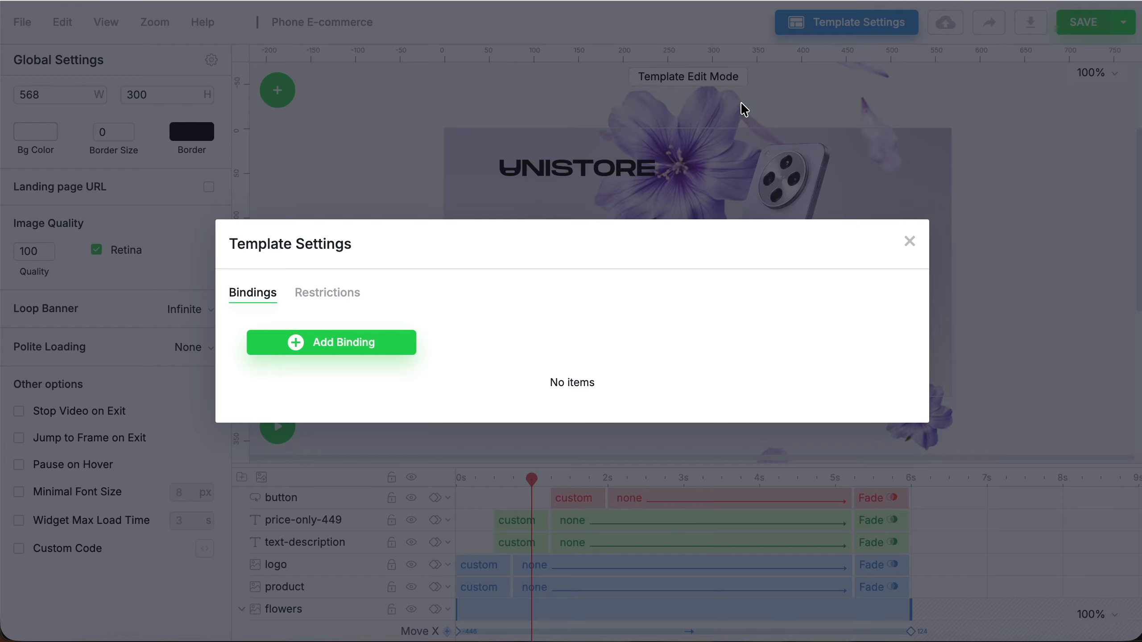
click(389, 352)
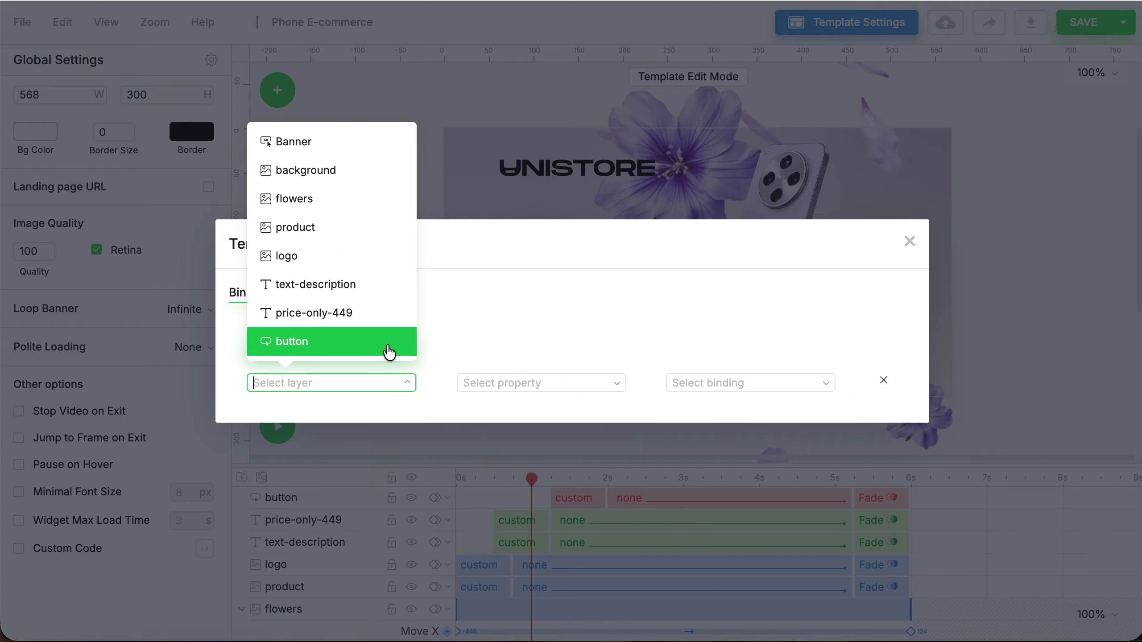
click(366, 263)
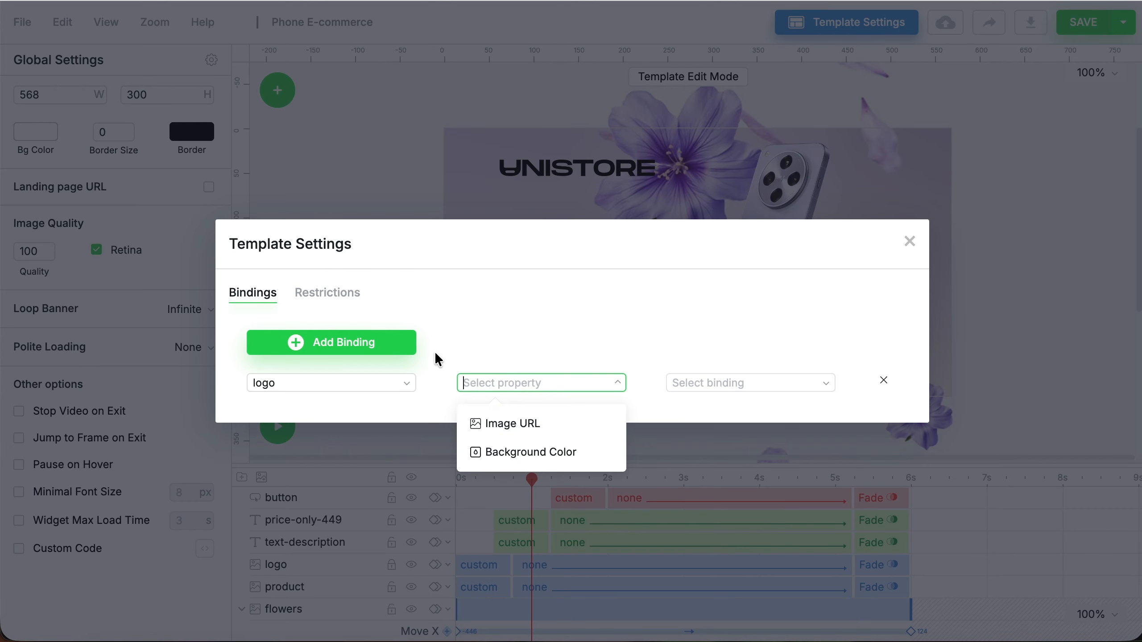
click(470, 425)
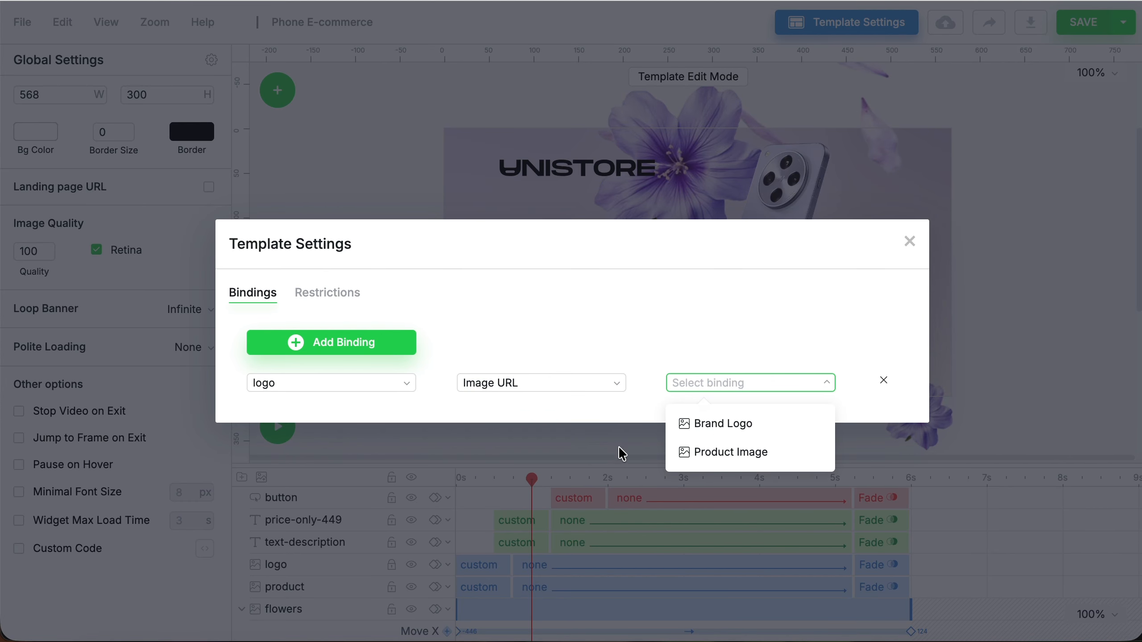
click(691, 432)
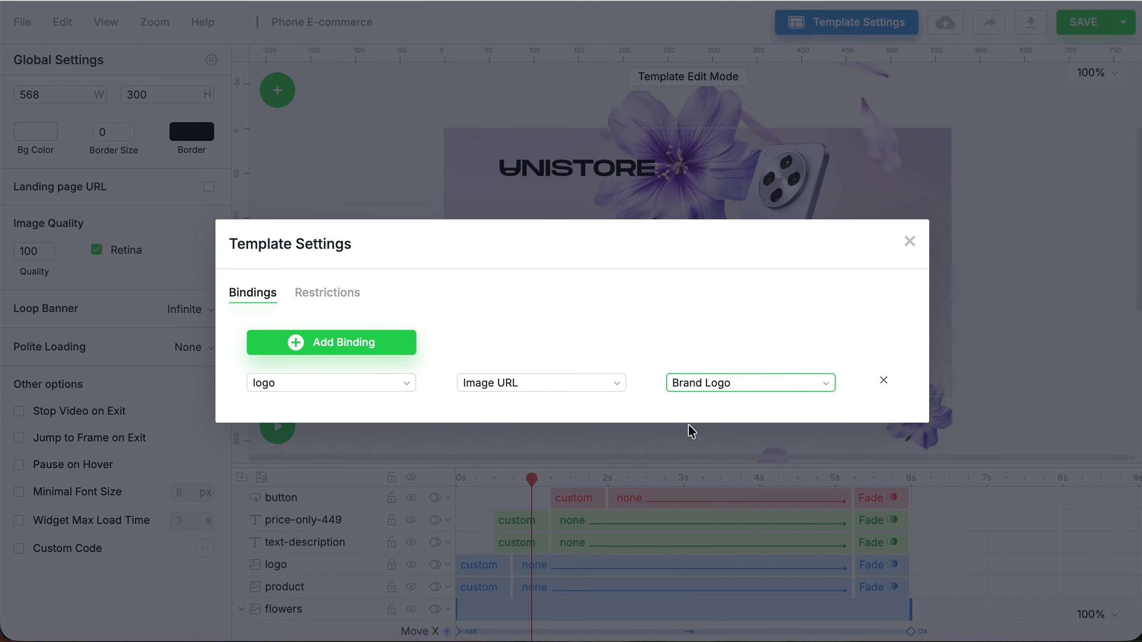
Add a second binding that links the product layer's Image URL to Product Image.
click(400, 346)
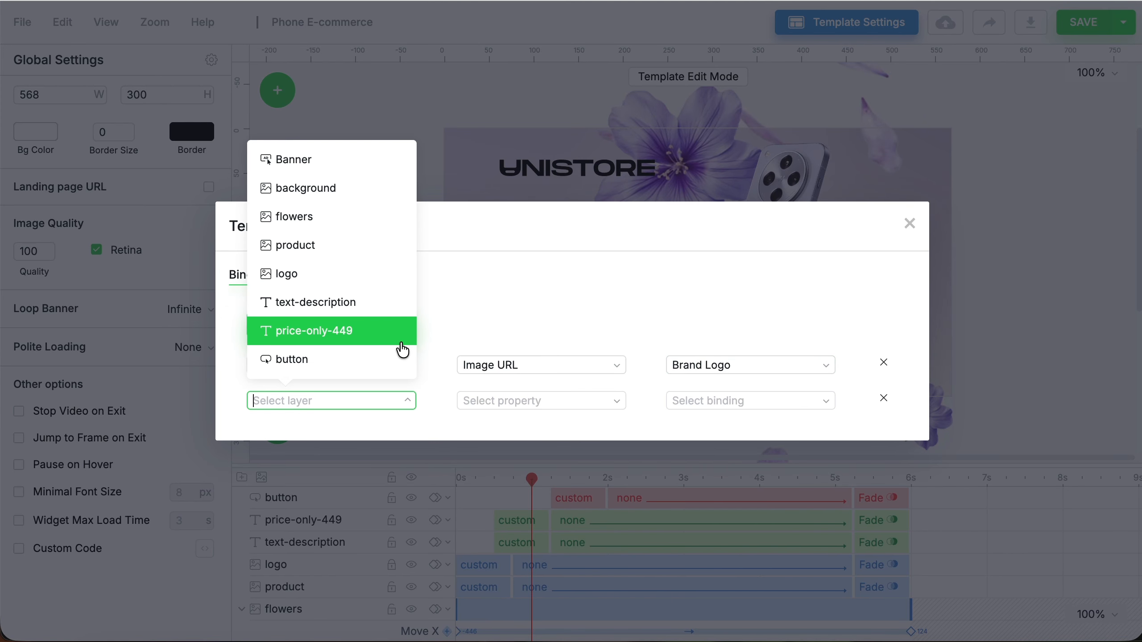
click(373, 247)
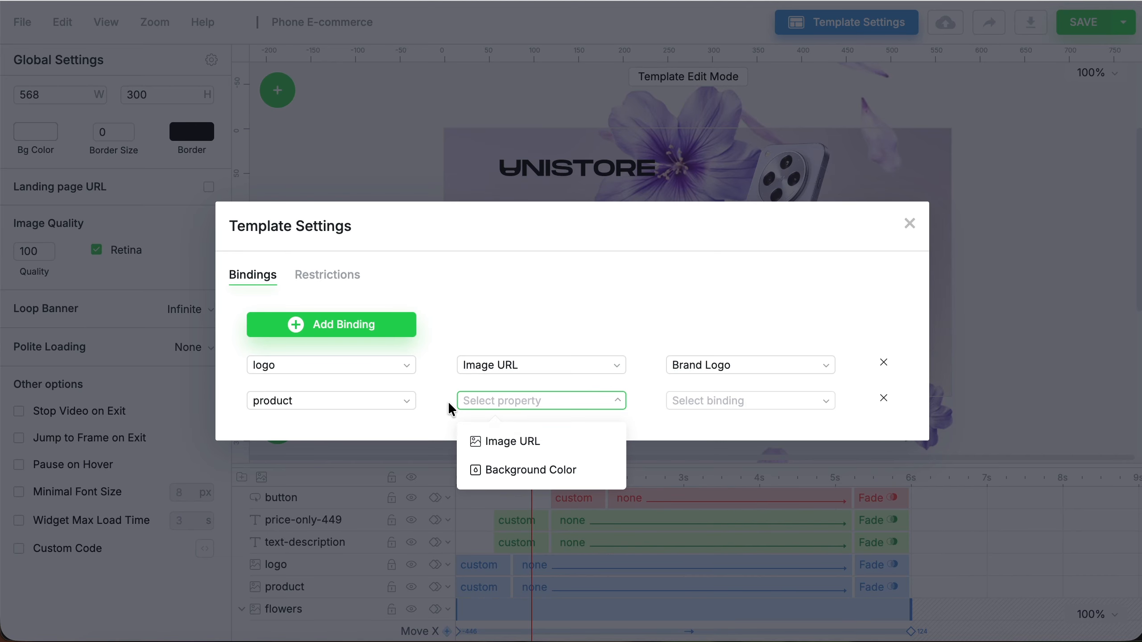
click(478, 442)
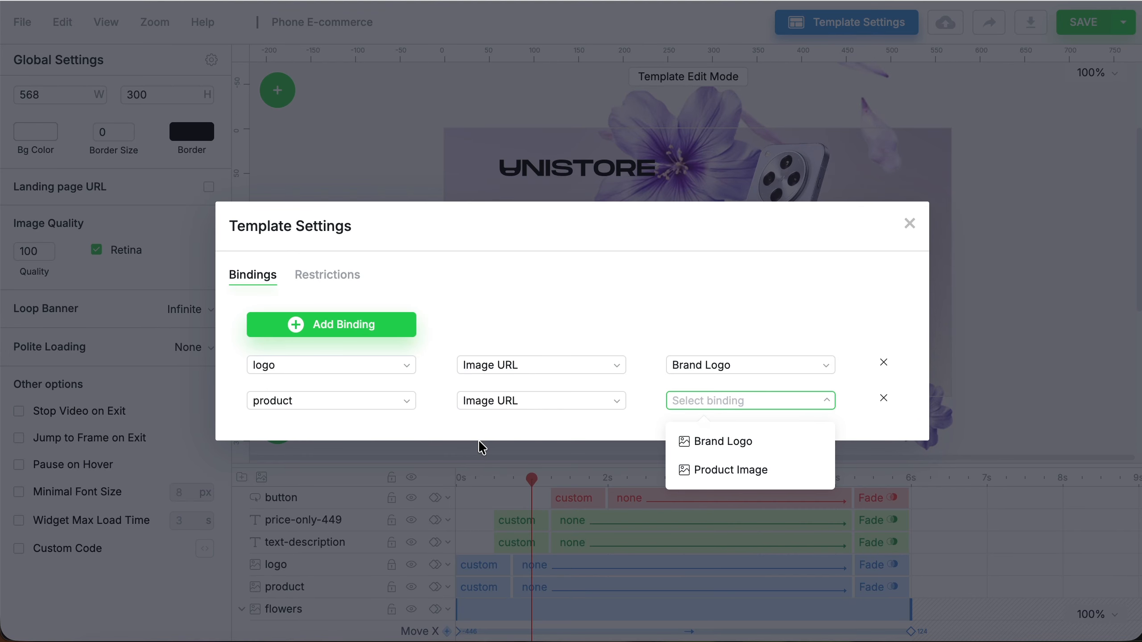
click(680, 471)
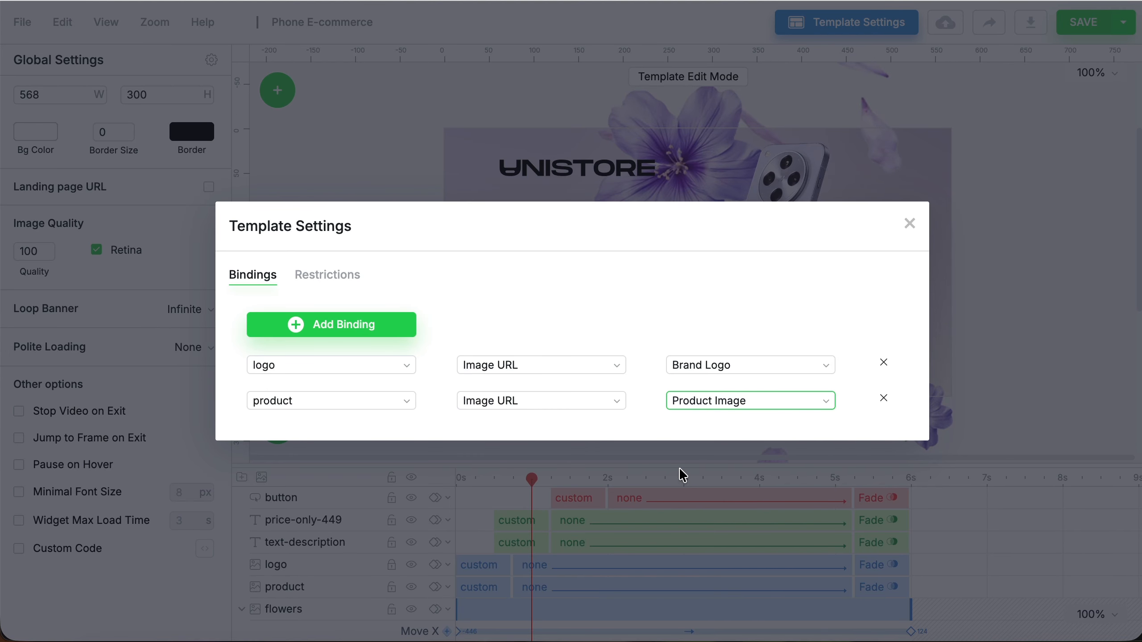
Add a third binding that links the text-description layer's Text property to Product Description.
click(405, 325)
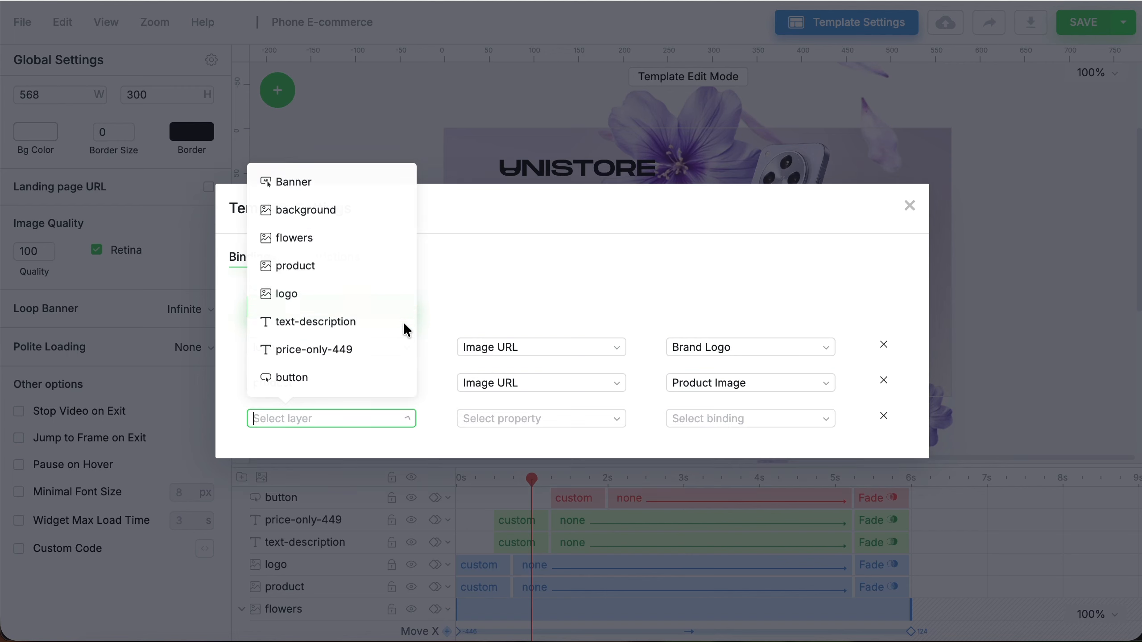
click(405, 325)
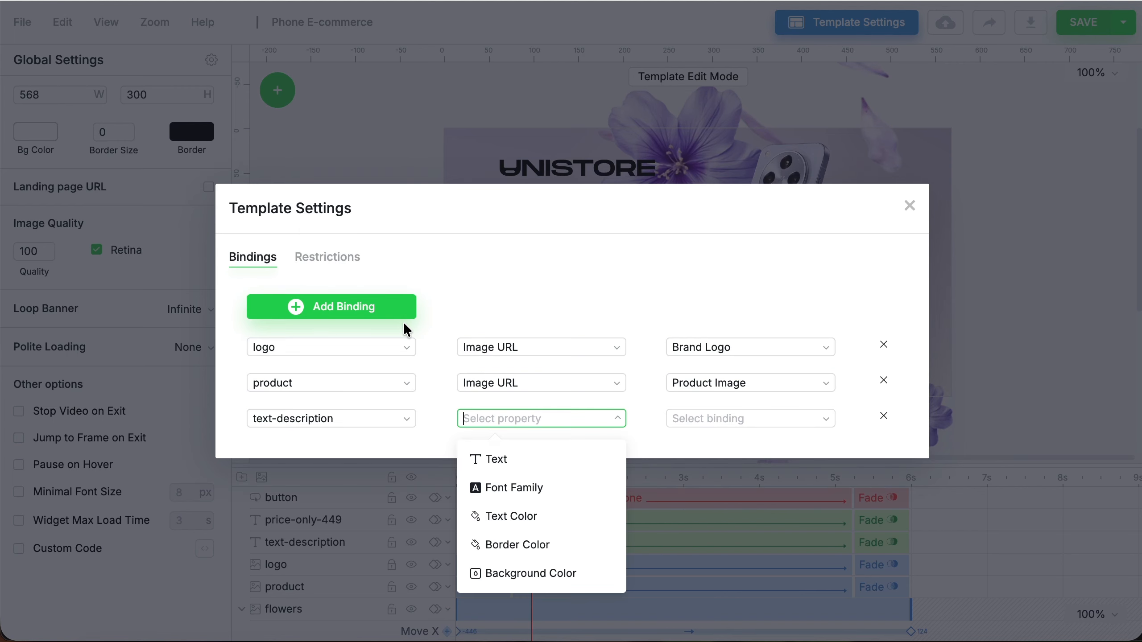
click(490, 461)
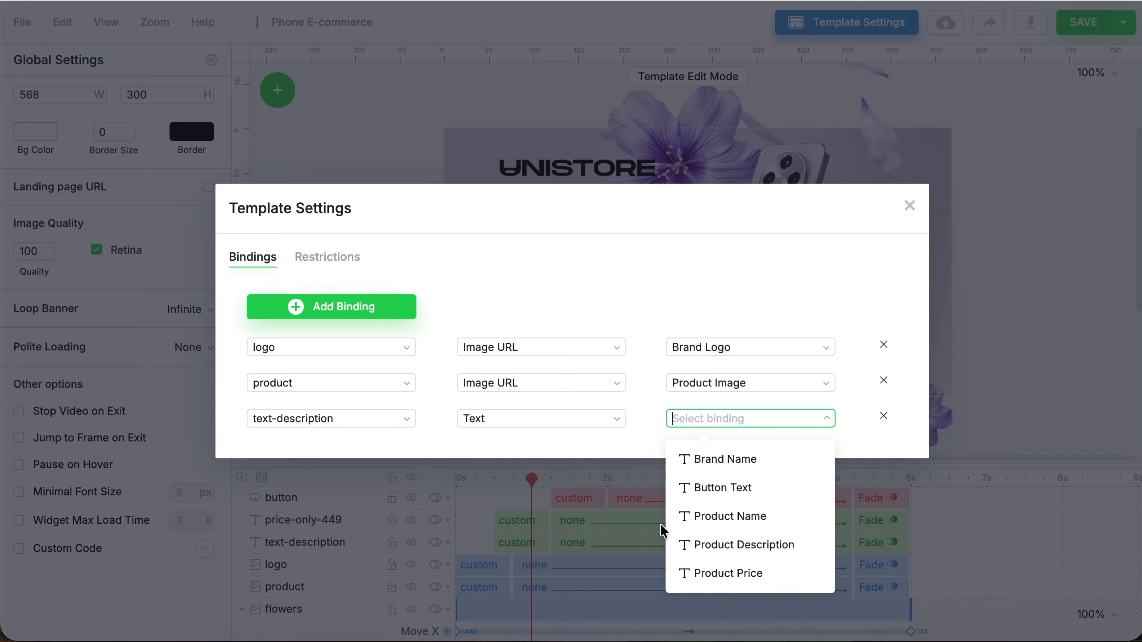
click(677, 545)
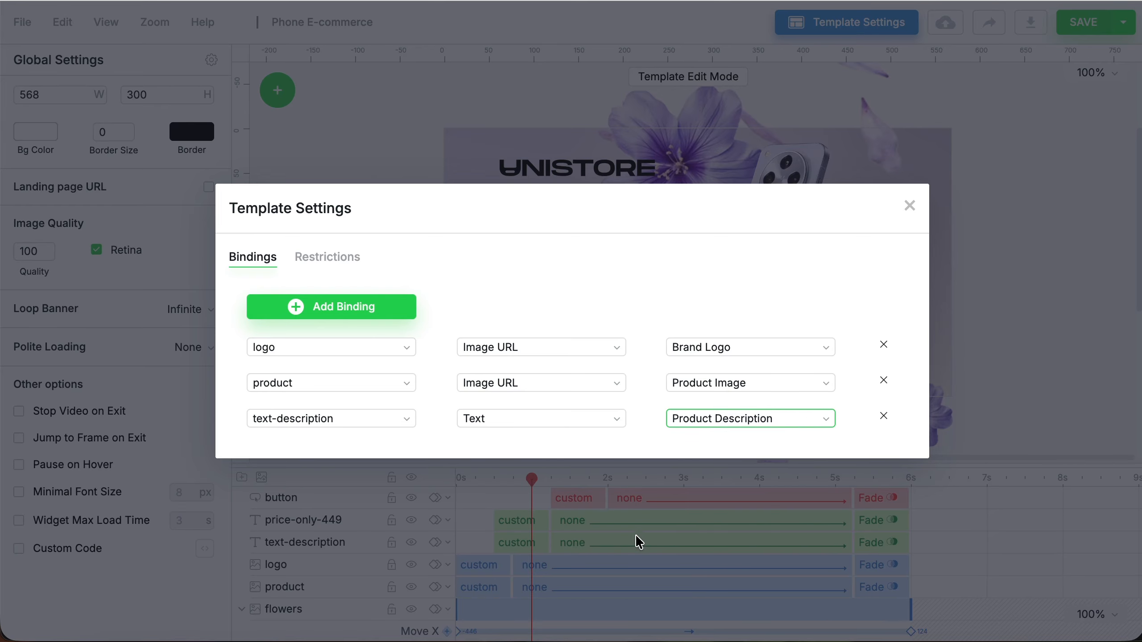
Add a Lock restriction to the logo layer in the template settings and save the banner.
click(334, 255)
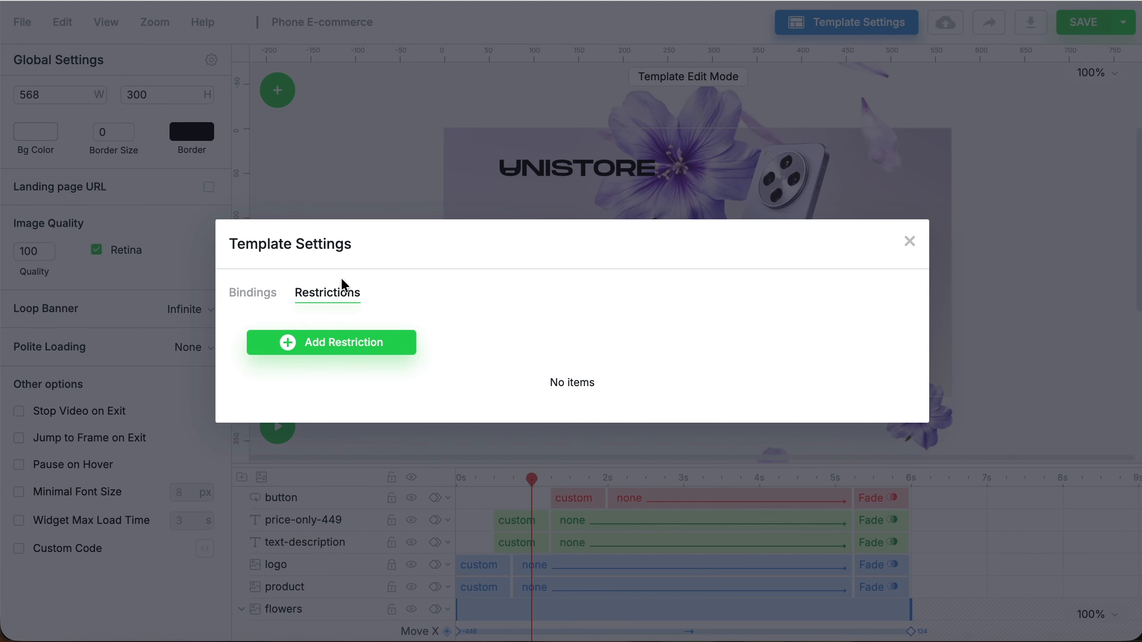
click(360, 344)
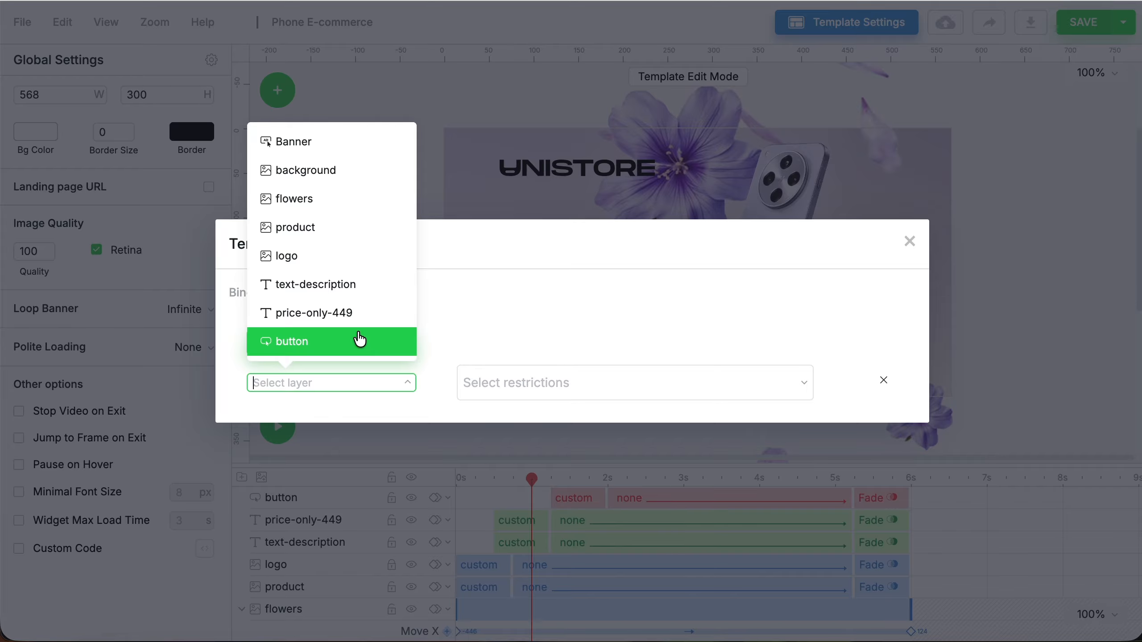
click(348, 266)
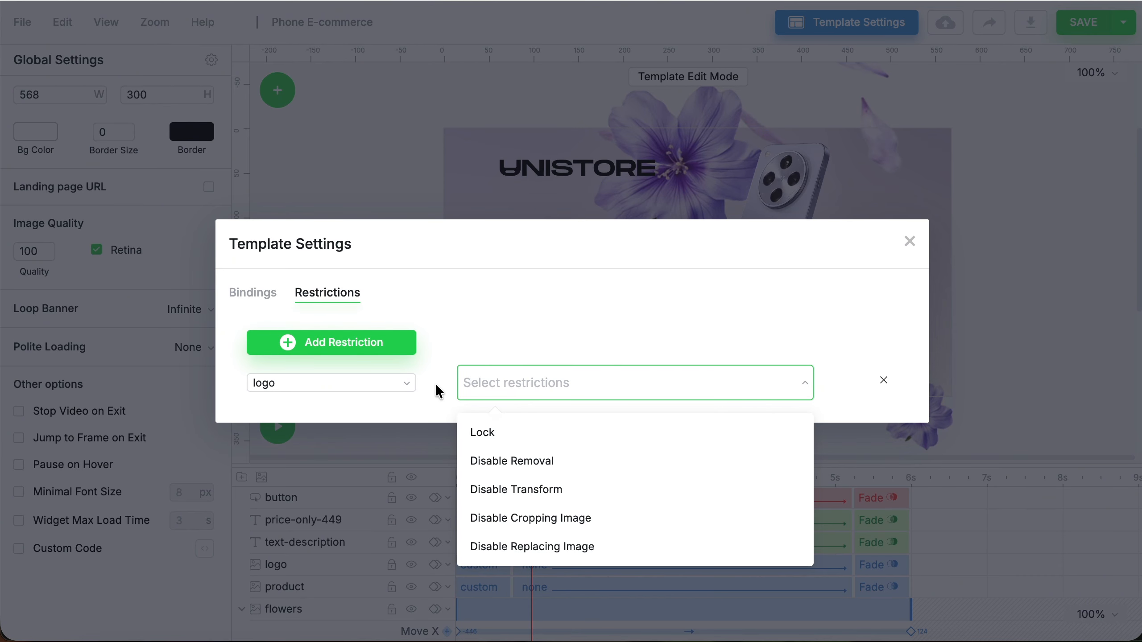
click(484, 434)
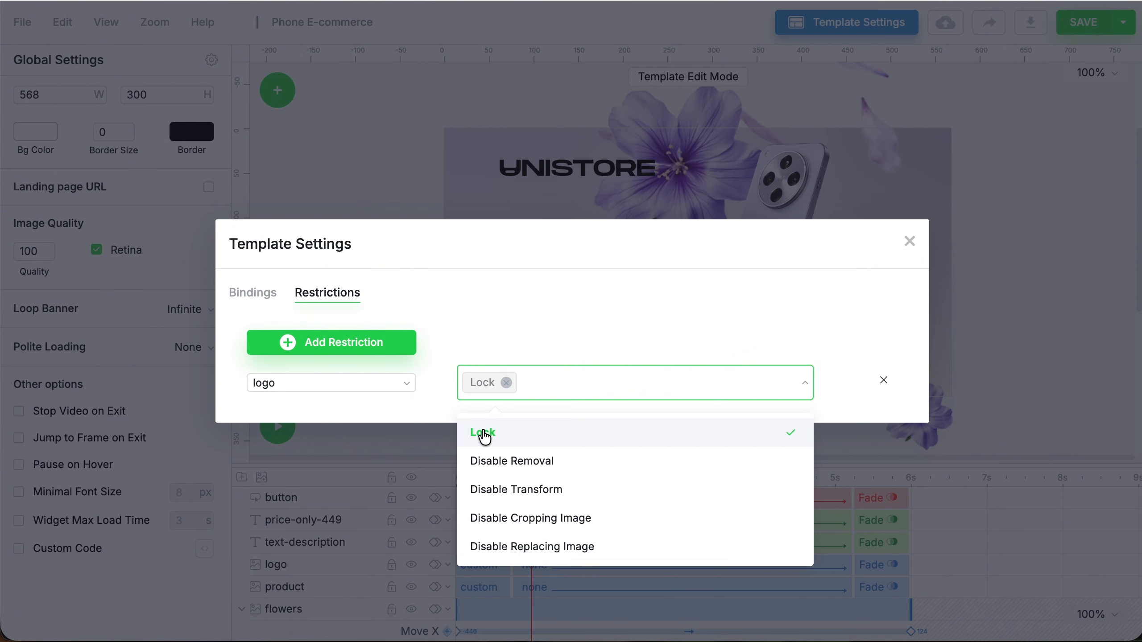
click(729, 325)
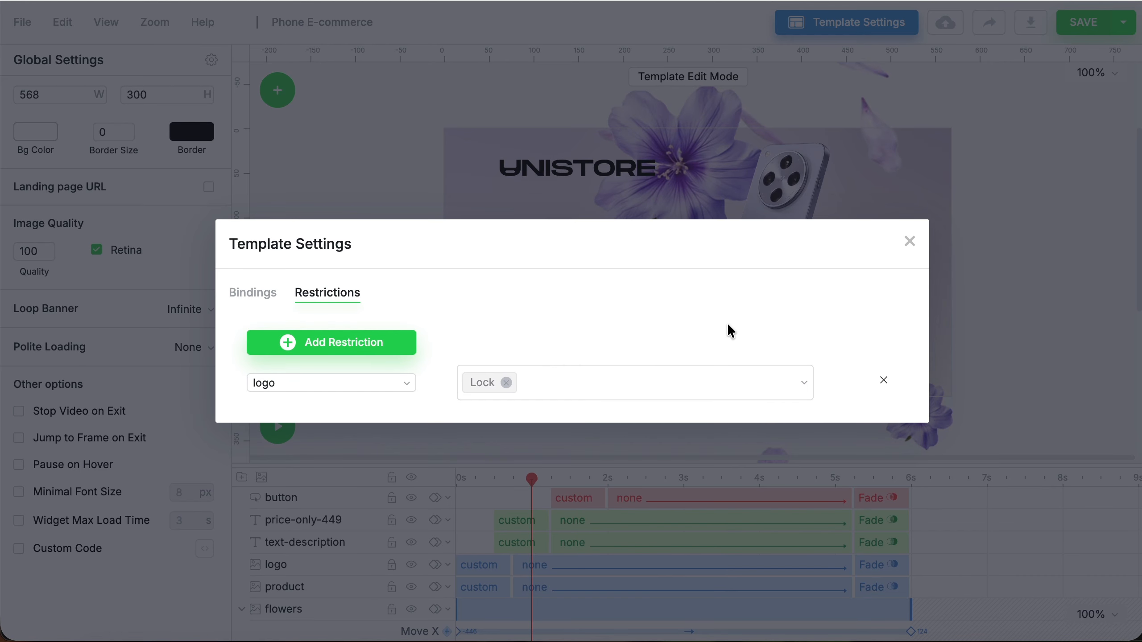
click(910, 243)
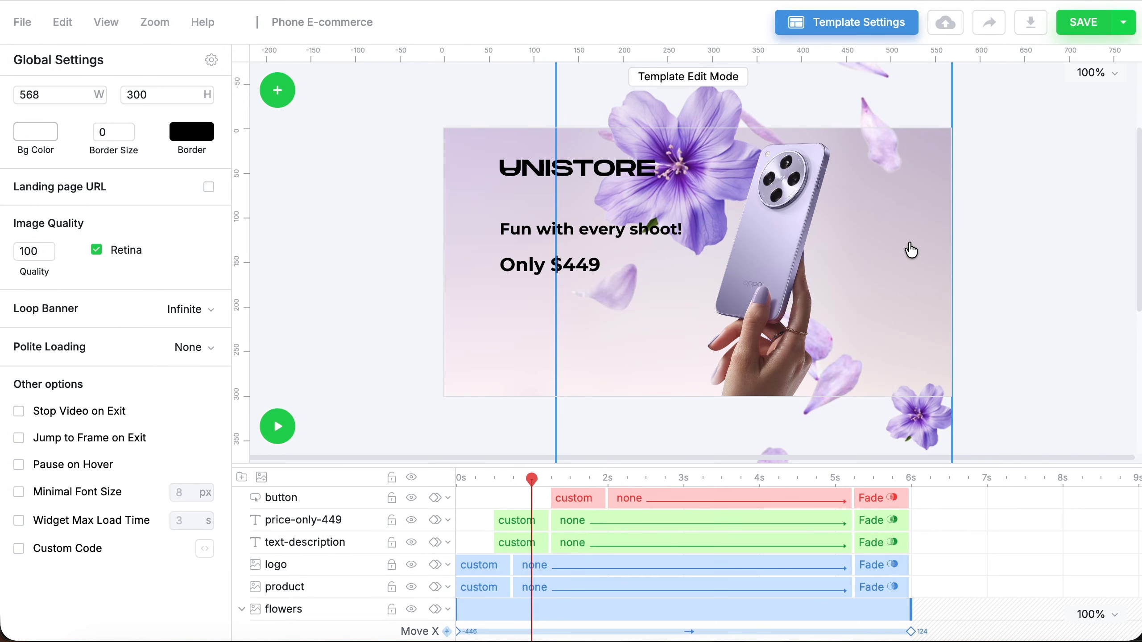
click(1073, 39)
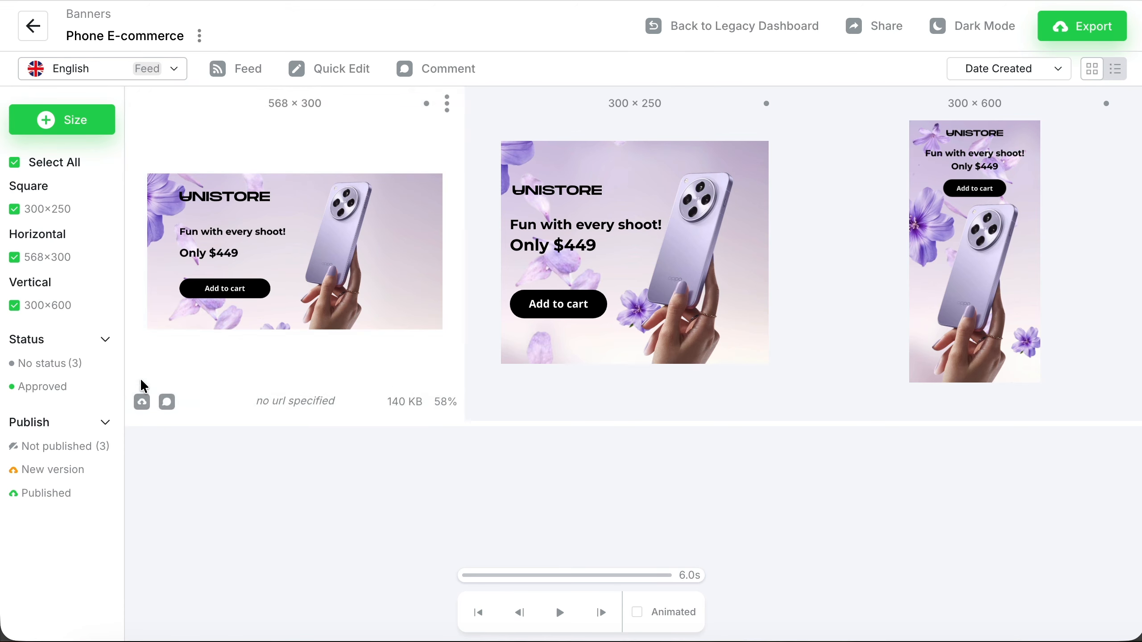
Start a new brand in the library's Brands section and title it "My Company".
click(34, 35)
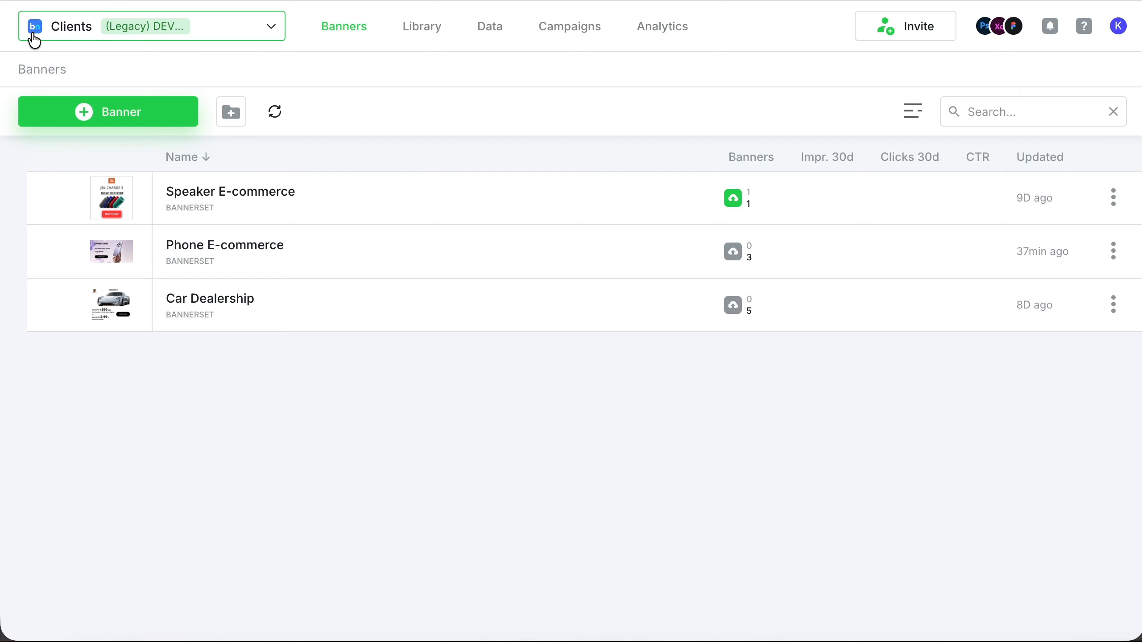
click(431, 32)
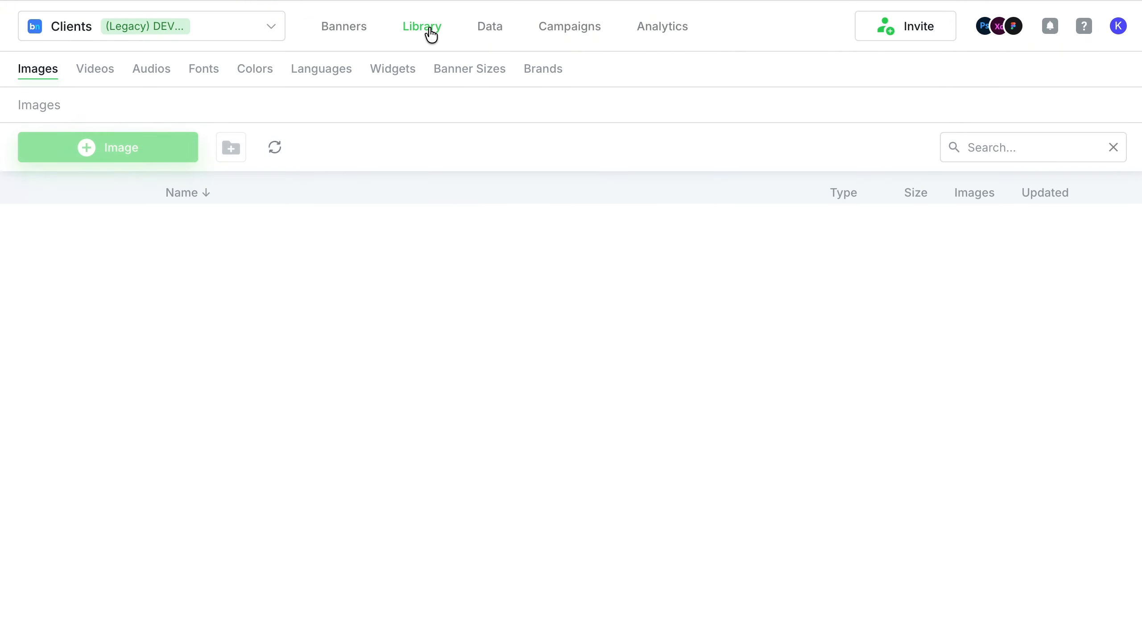
click(544, 71)
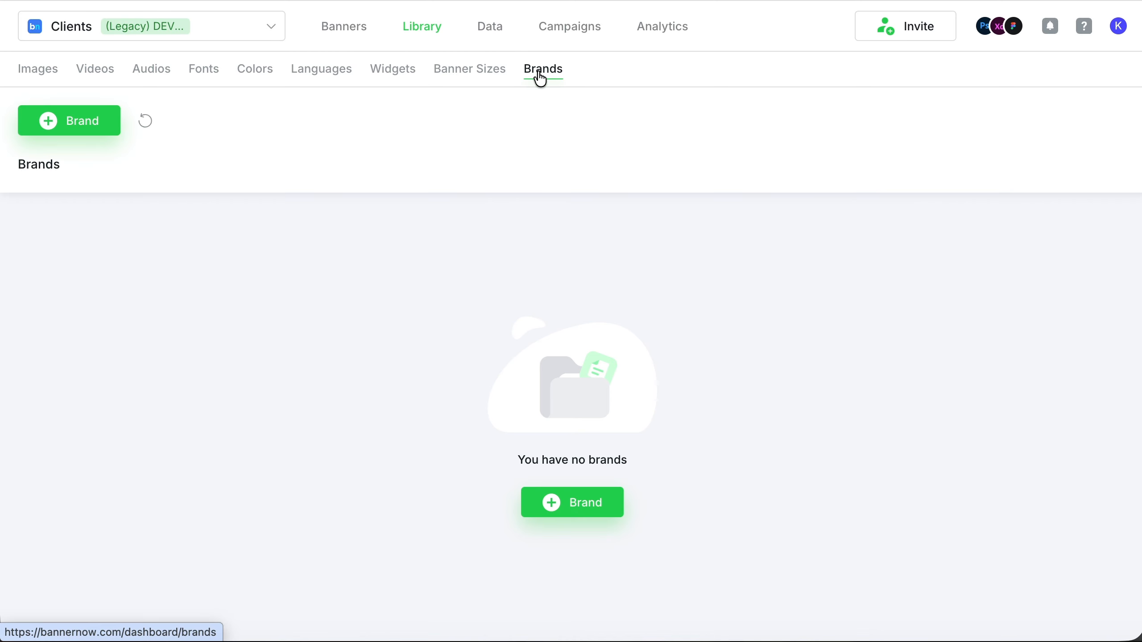
click(105, 123)
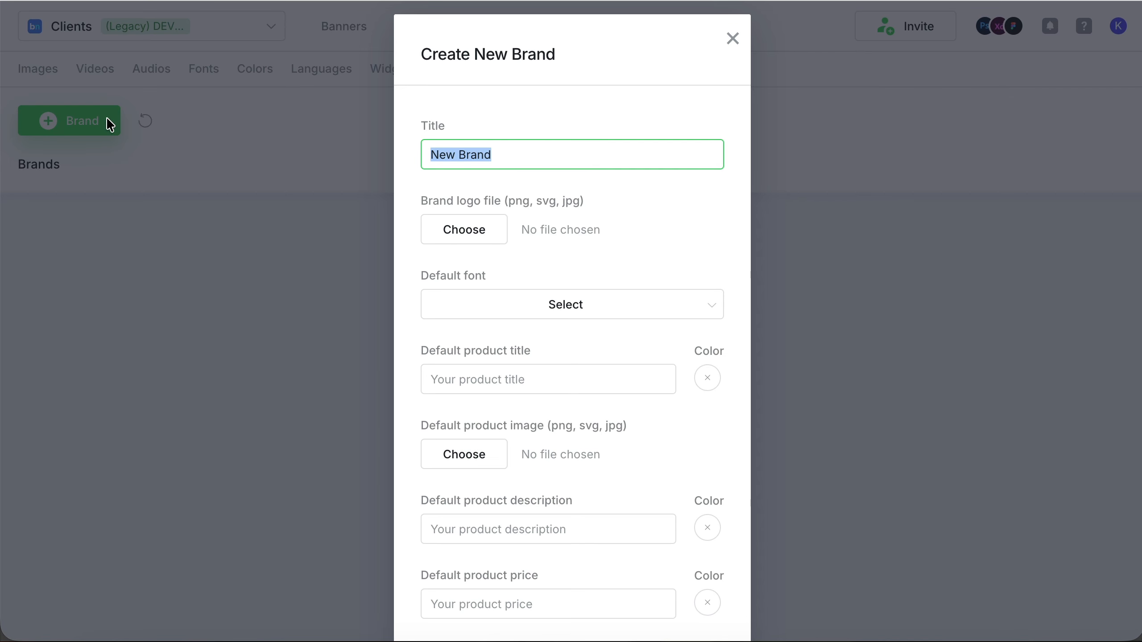
key(BackSpace)
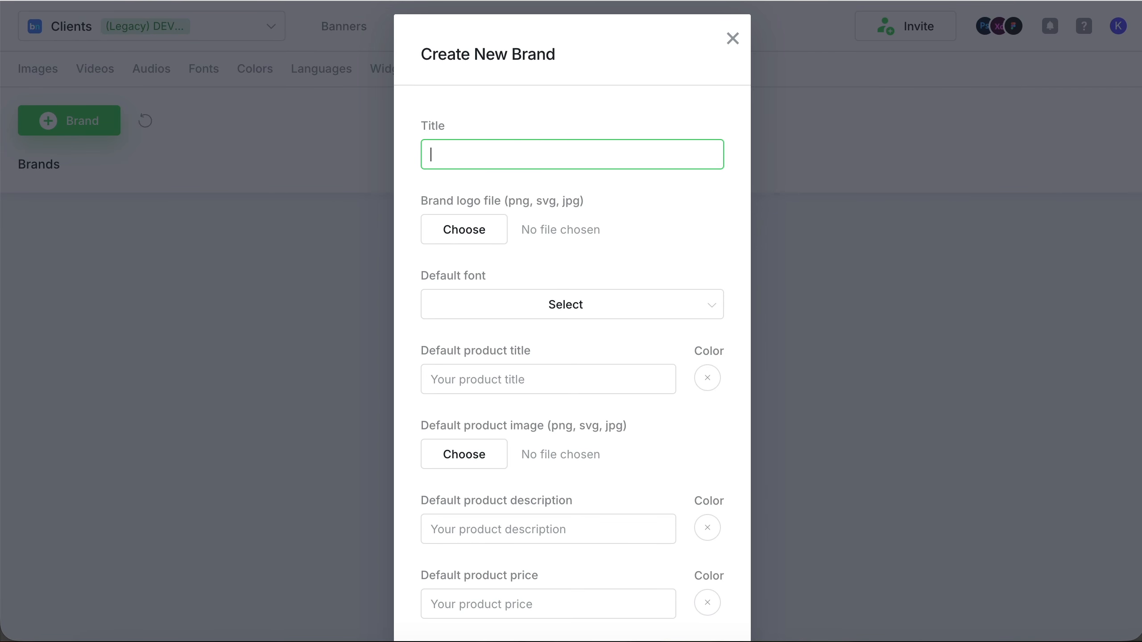
text(My Company)
Upload logo-xtstore.svg from the brand-assets folder as the new brand's logo file.
click(506, 238)
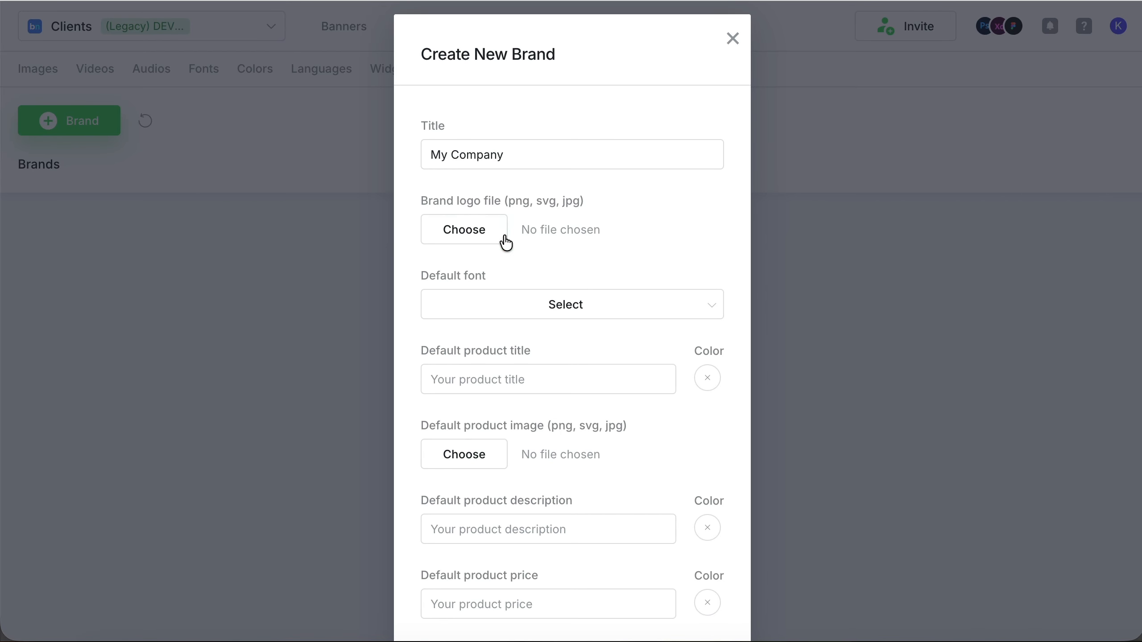
click(505, 242)
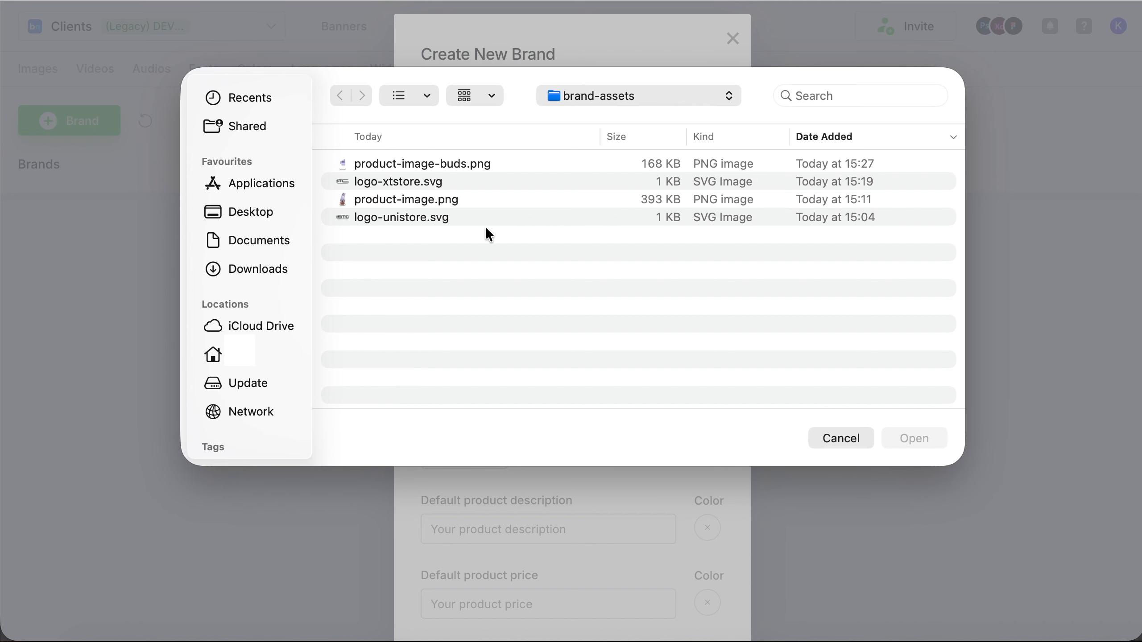
click(421, 183)
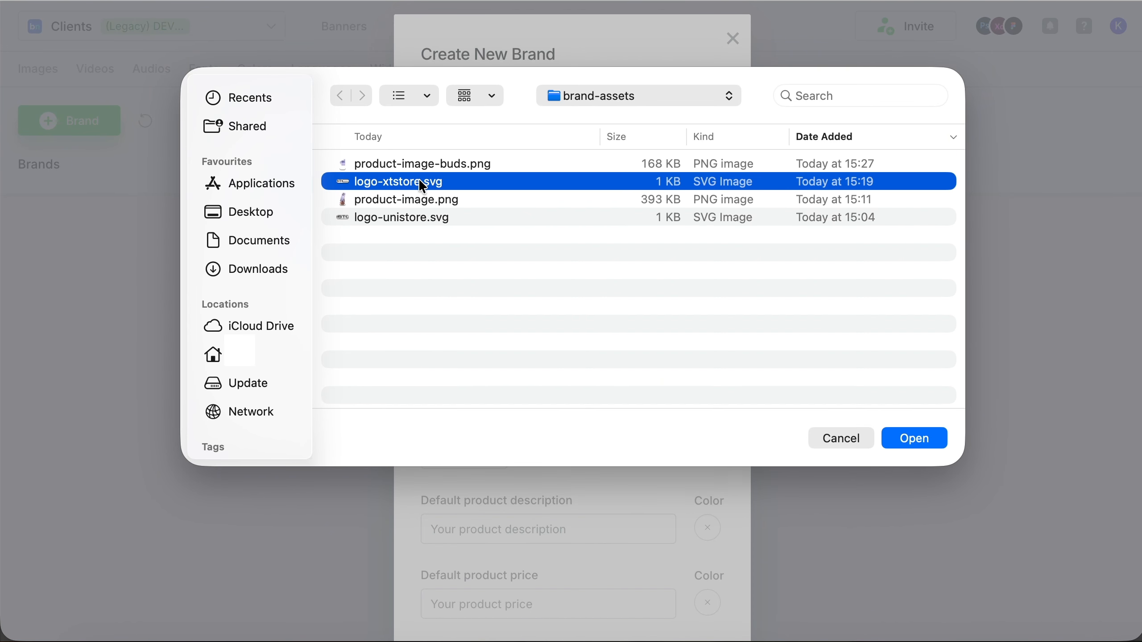
click(910, 442)
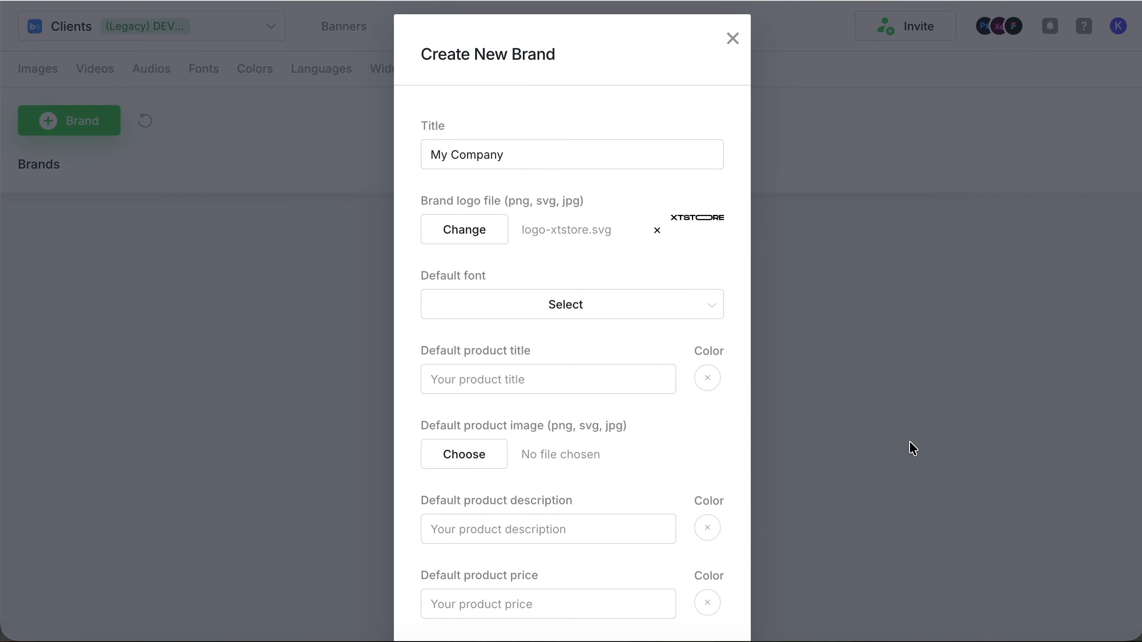
Check the default font choices and upload product-image-buds.png from the brand-assets folder as the brand's default product image.
click(660, 310)
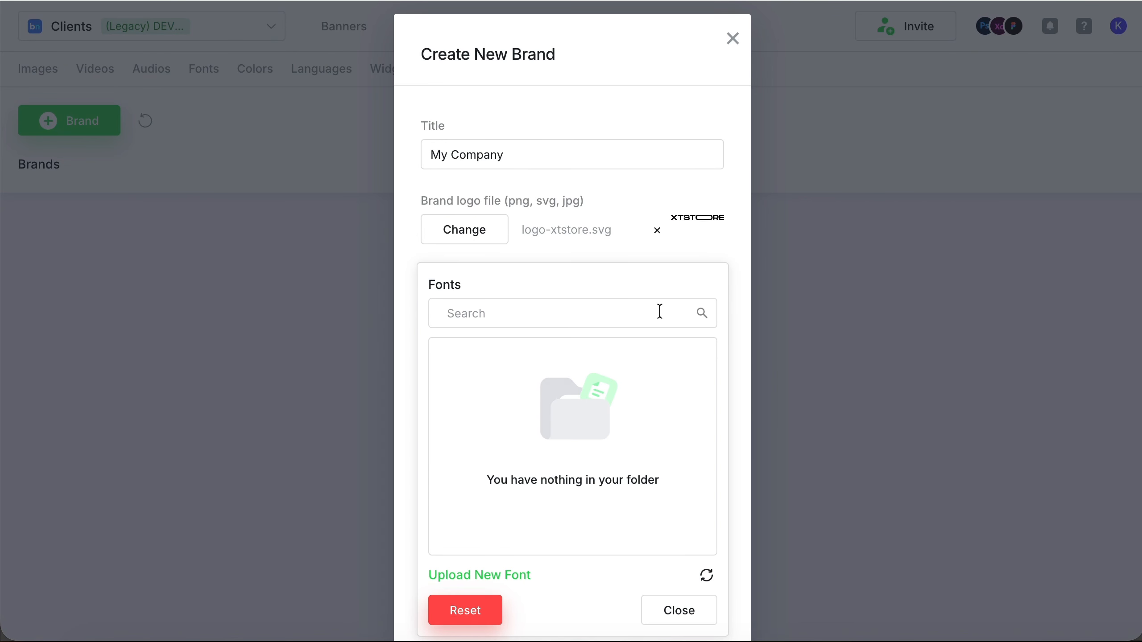
click(664, 613)
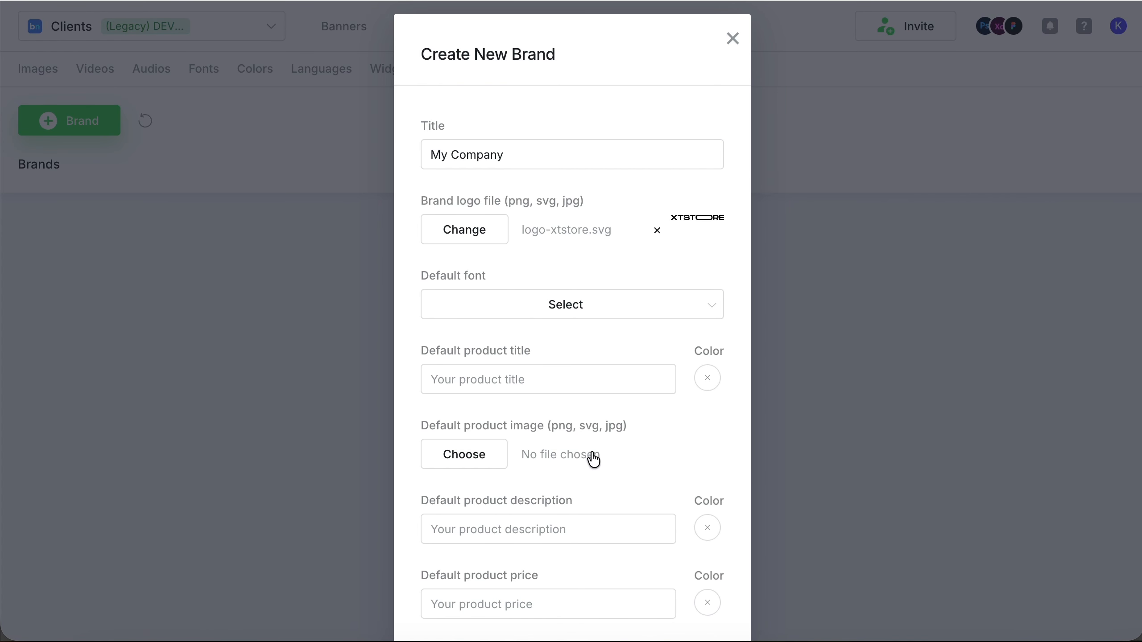
click(480, 452)
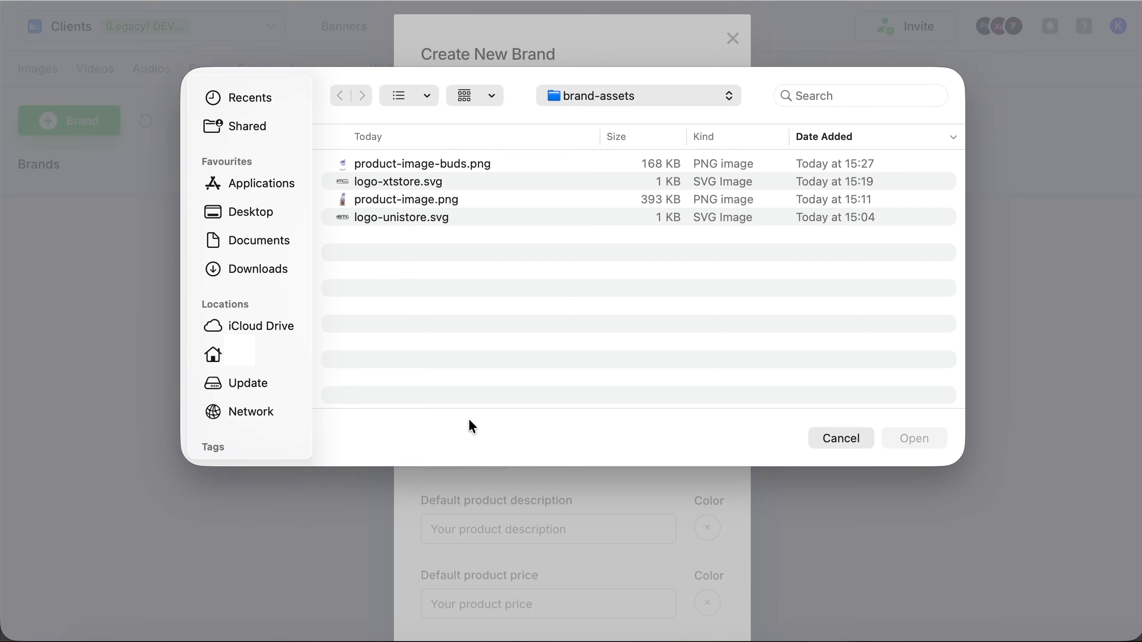
click(461, 165)
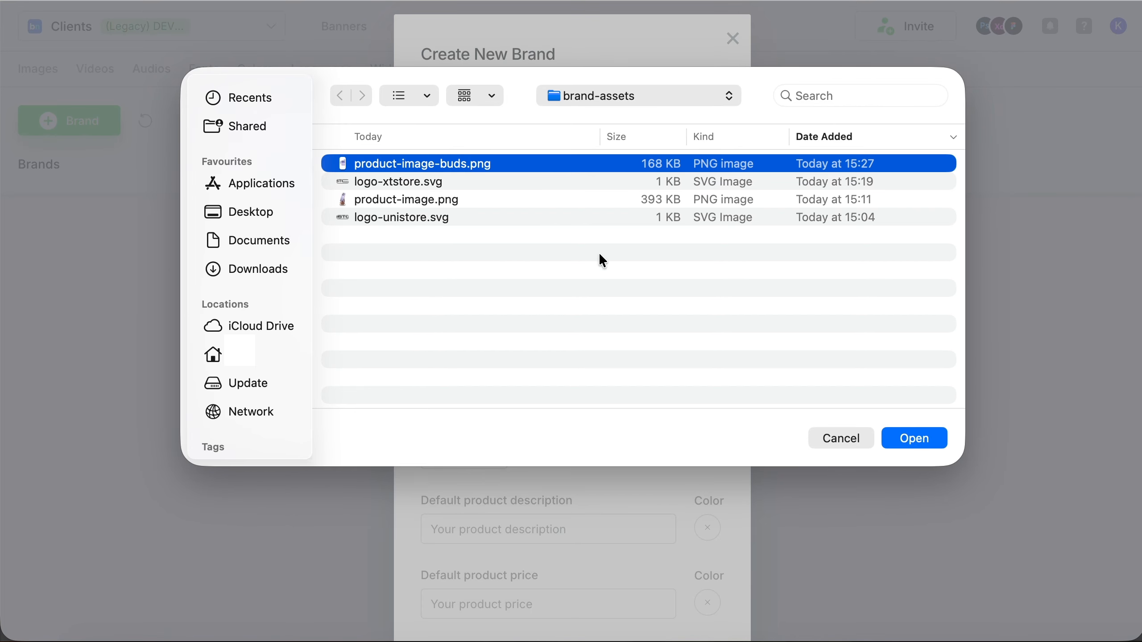
click(895, 437)
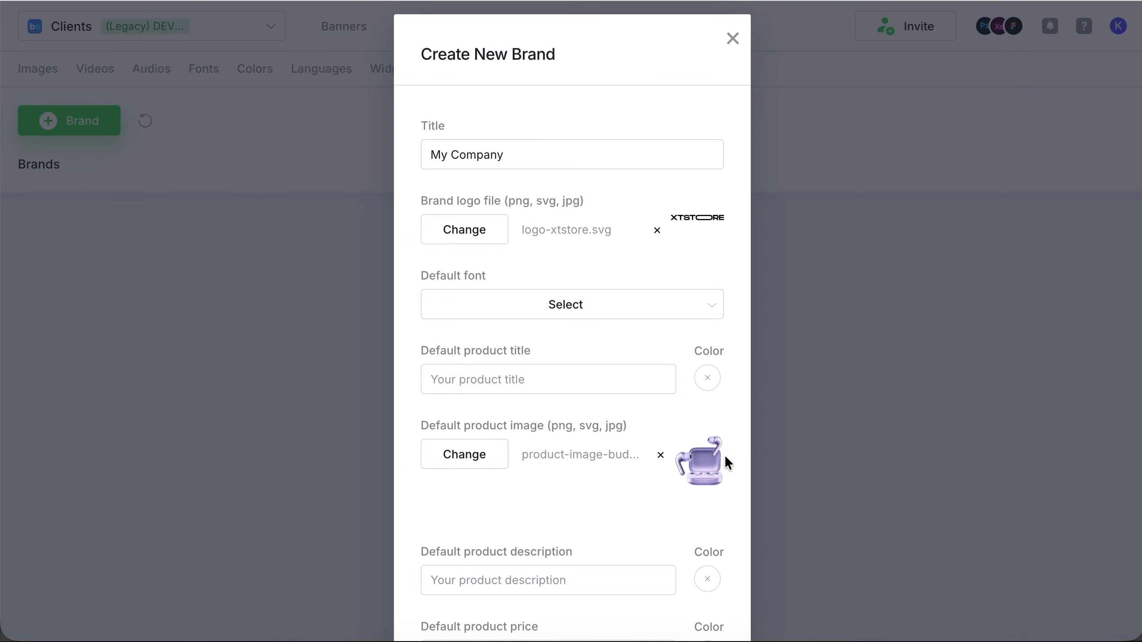
Enter "Perfection, the moment you hit play" as the default product description and create the brand.
click(610, 582)
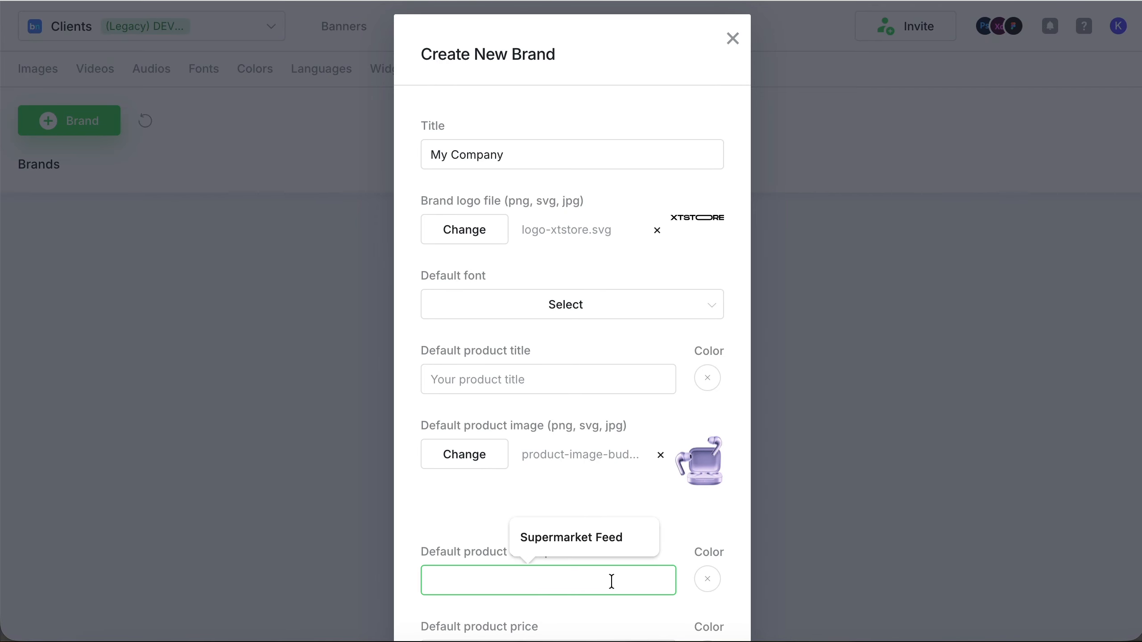
text(Perfection, the moment you hit play)
scroll(624, 536, down, 2)
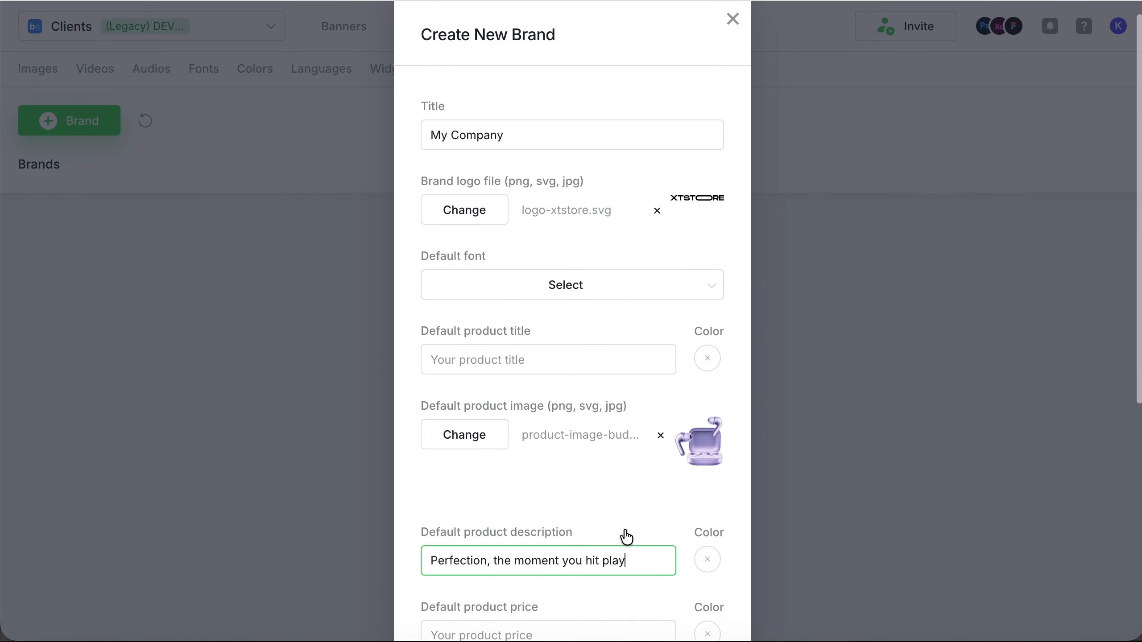
scroll(626, 535, down, 1)
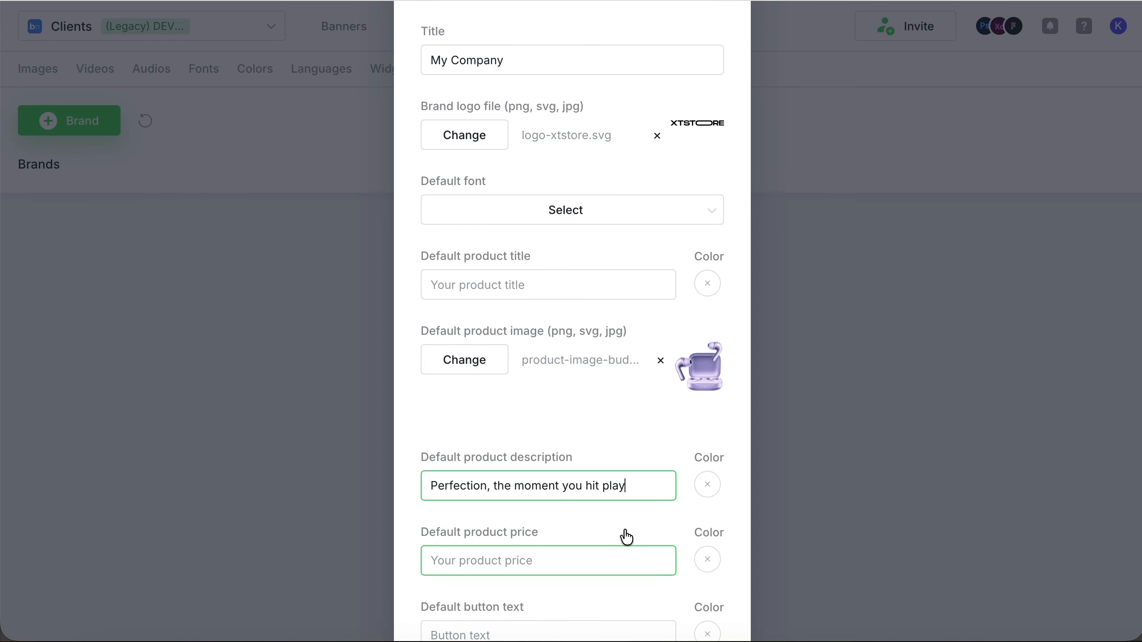
scroll(627, 537, down, 6)
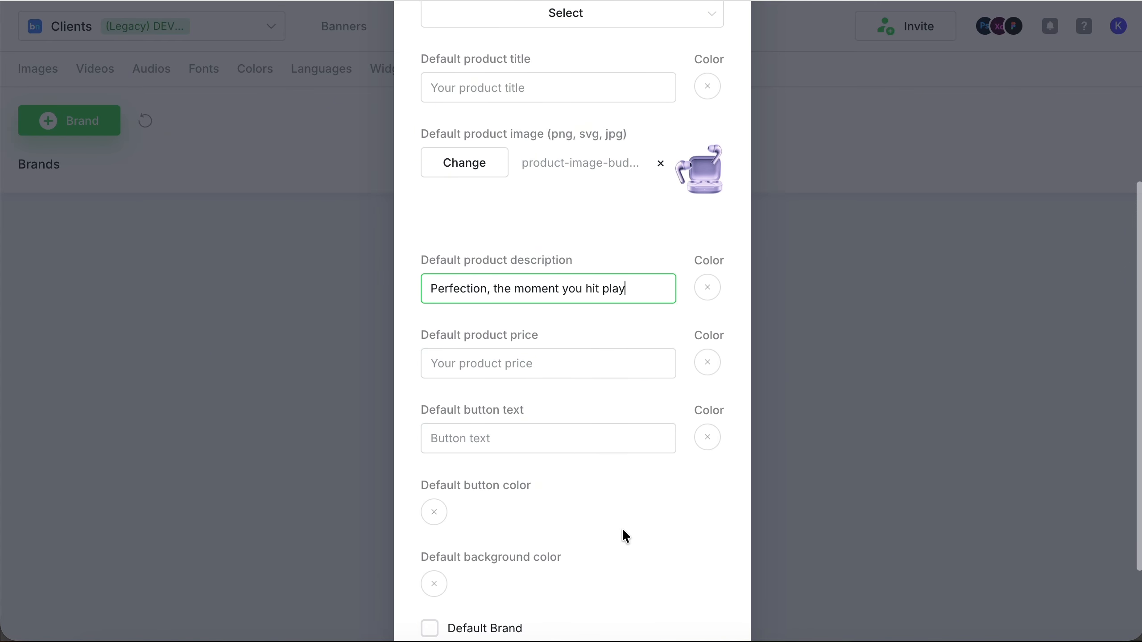
scroll(622, 532, down, 3)
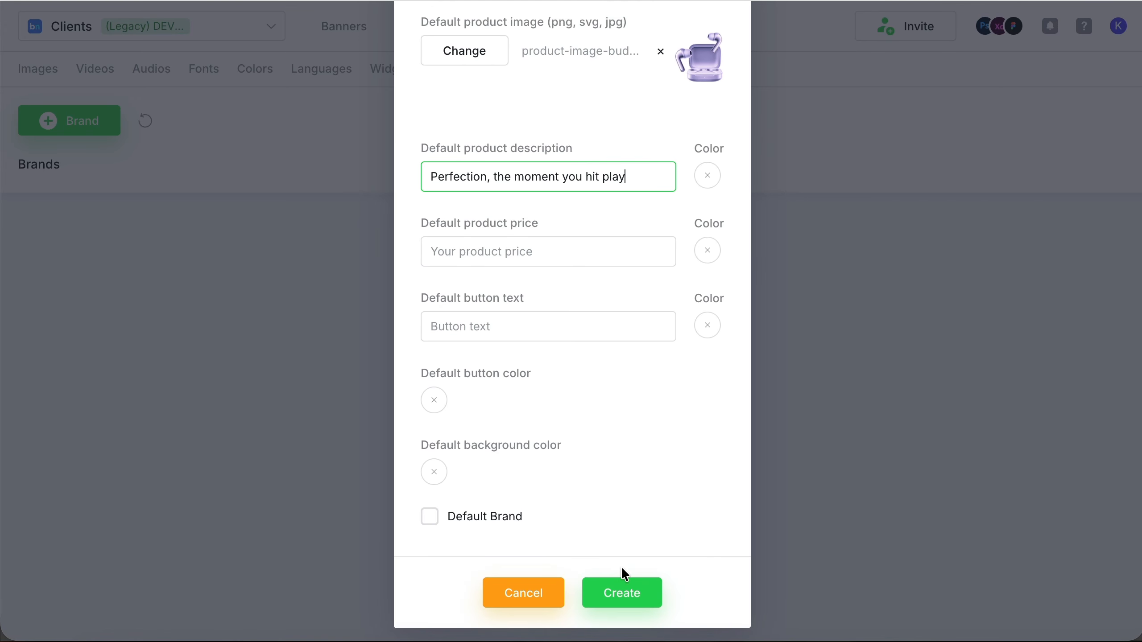
click(628, 598)
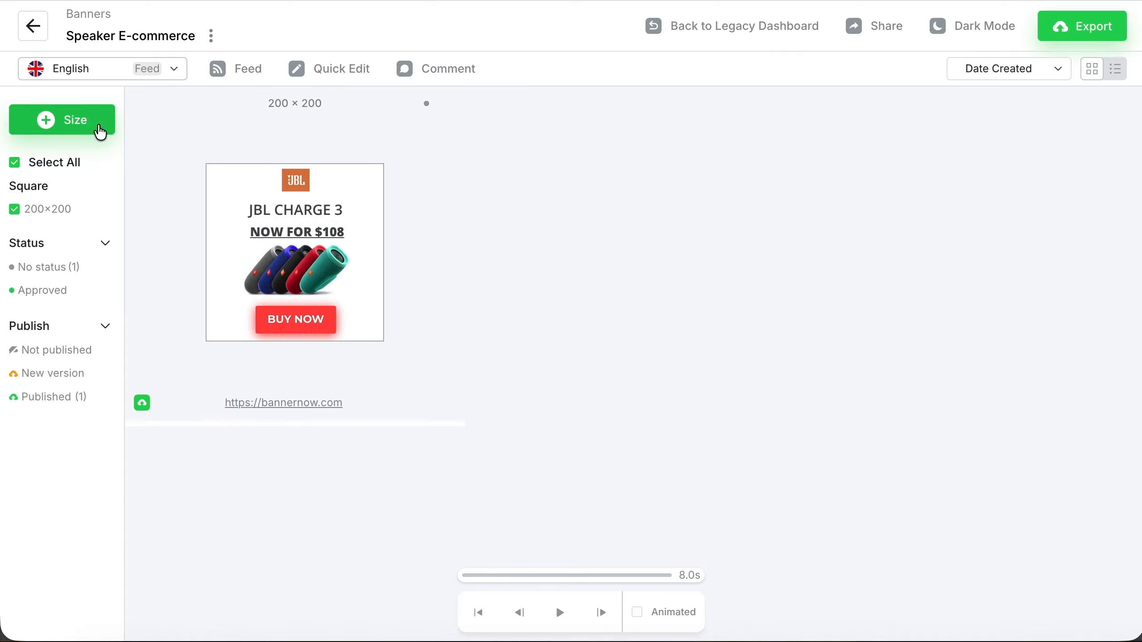
Start adding a size to the Speaker E-commerce banner from templates, excluding public ones, with My Company as the brand.
click(100, 131)
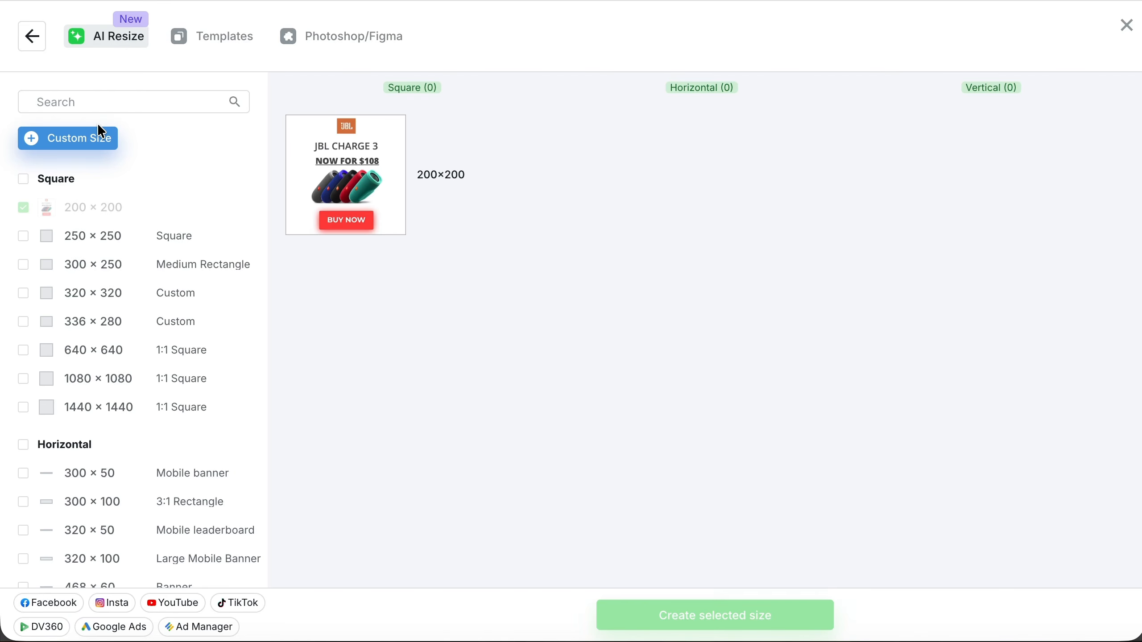
click(219, 40)
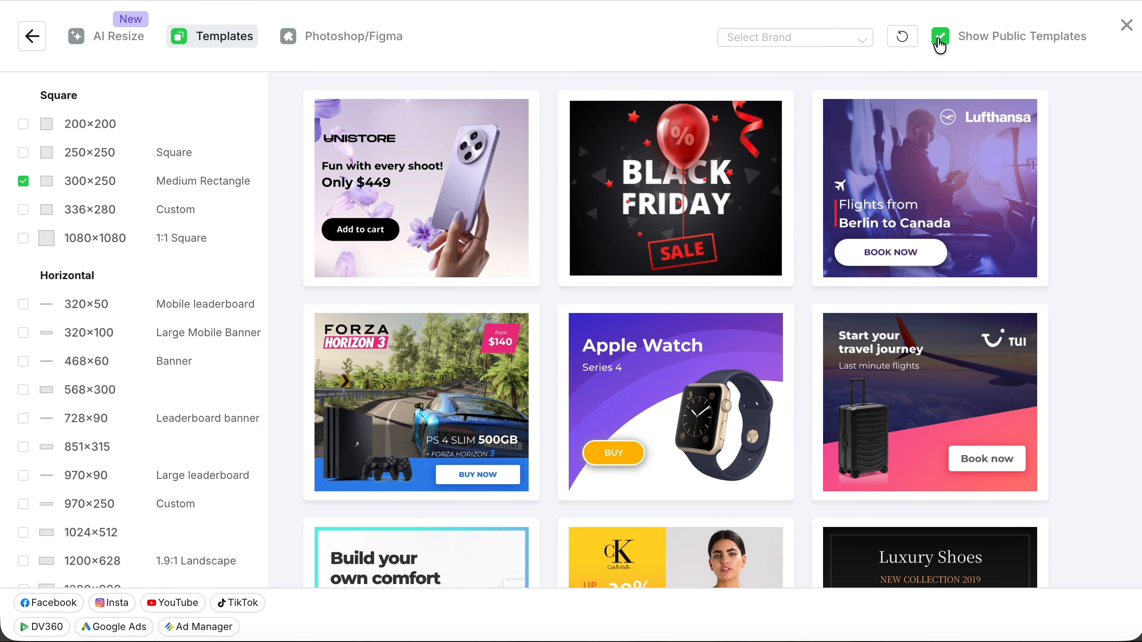
click(940, 45)
click(859, 44)
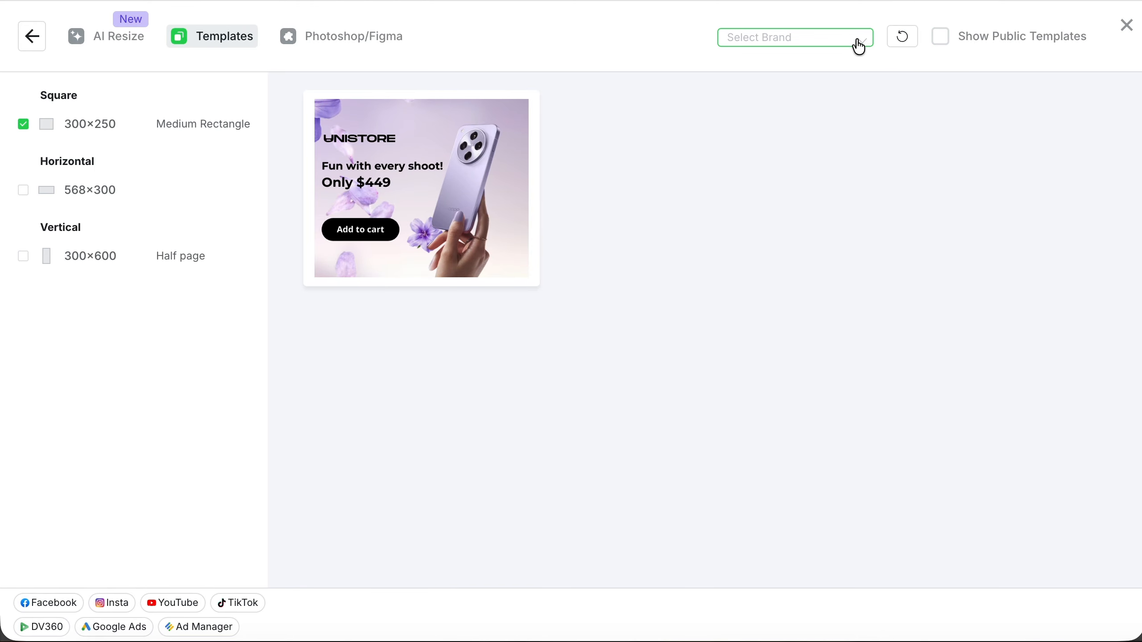
click(847, 79)
Use the horizontal 568×300 Unistore template for the new size and save the resulting banner.
click(24, 193)
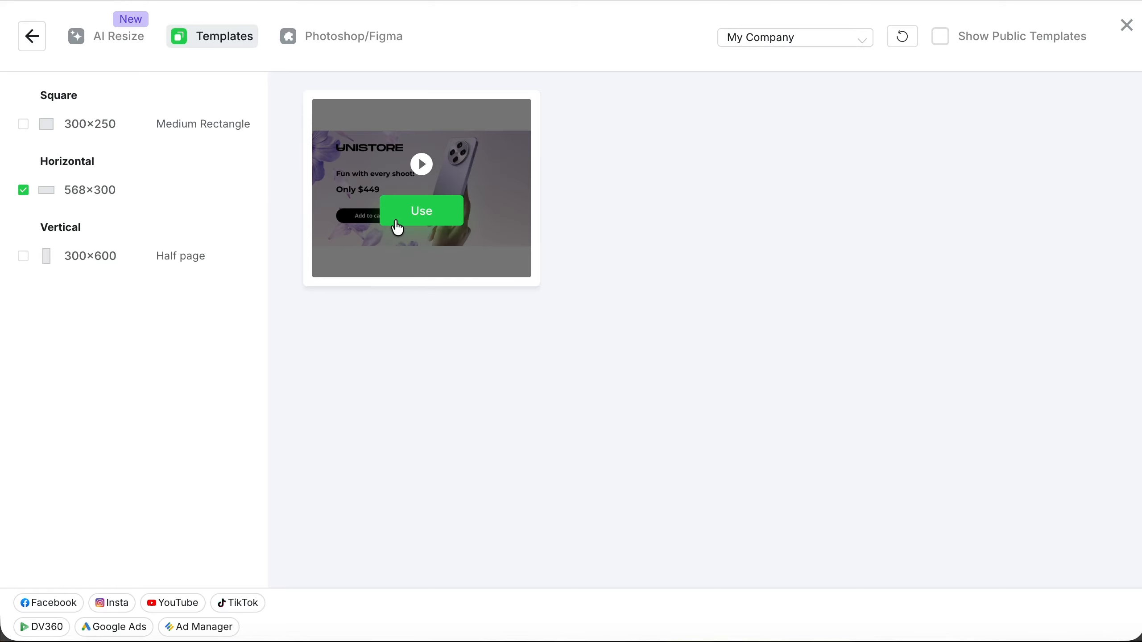
click(400, 216)
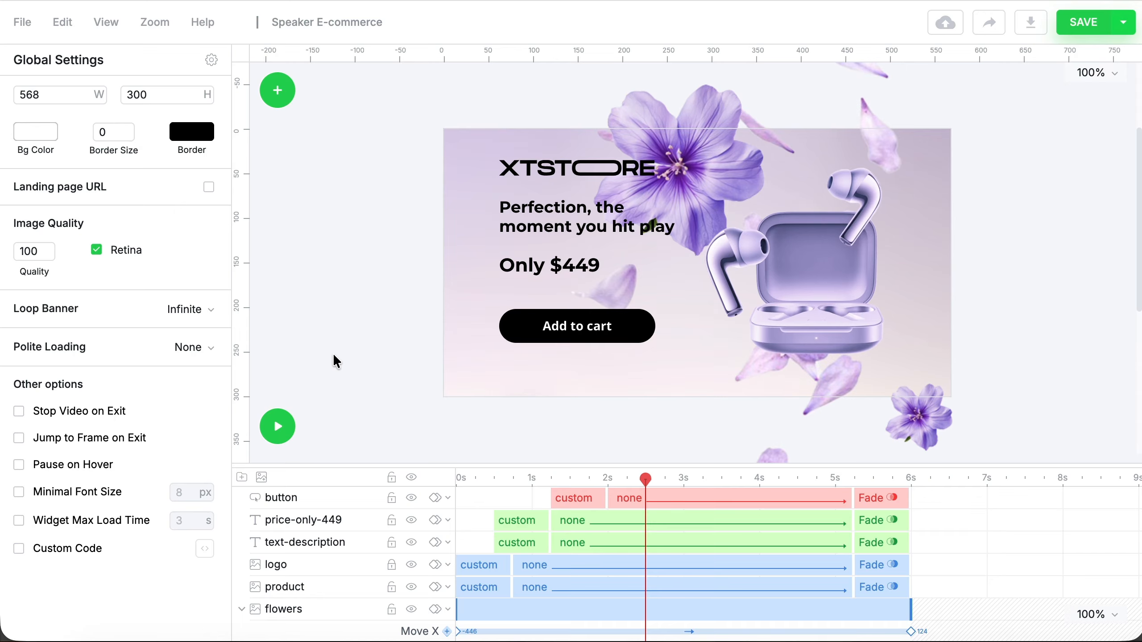
click(520, 179)
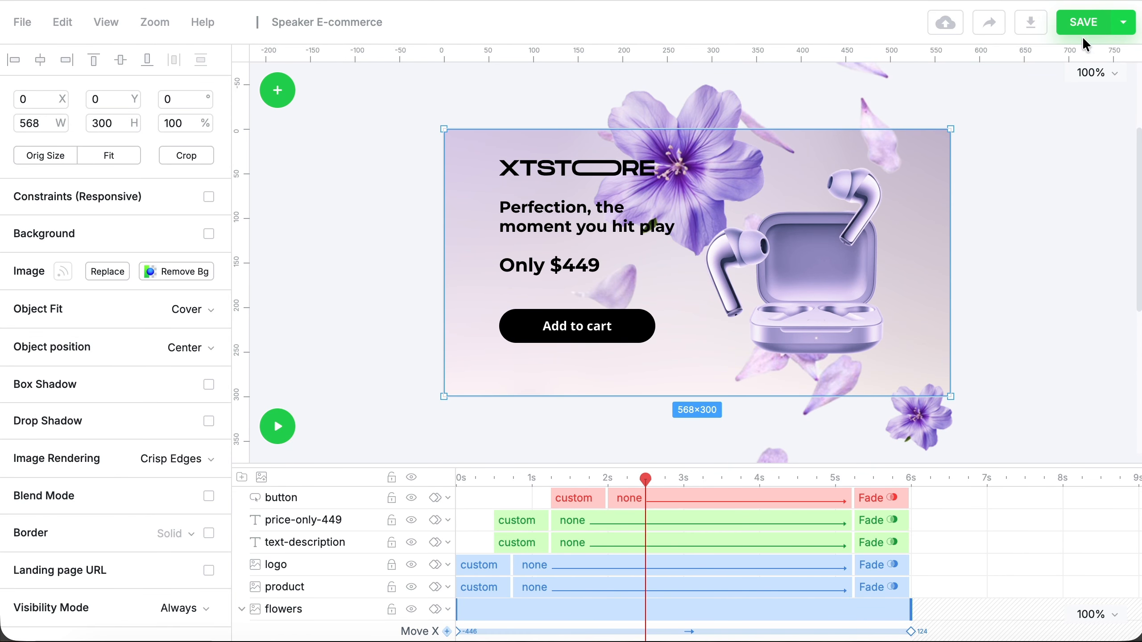
click(1074, 23)
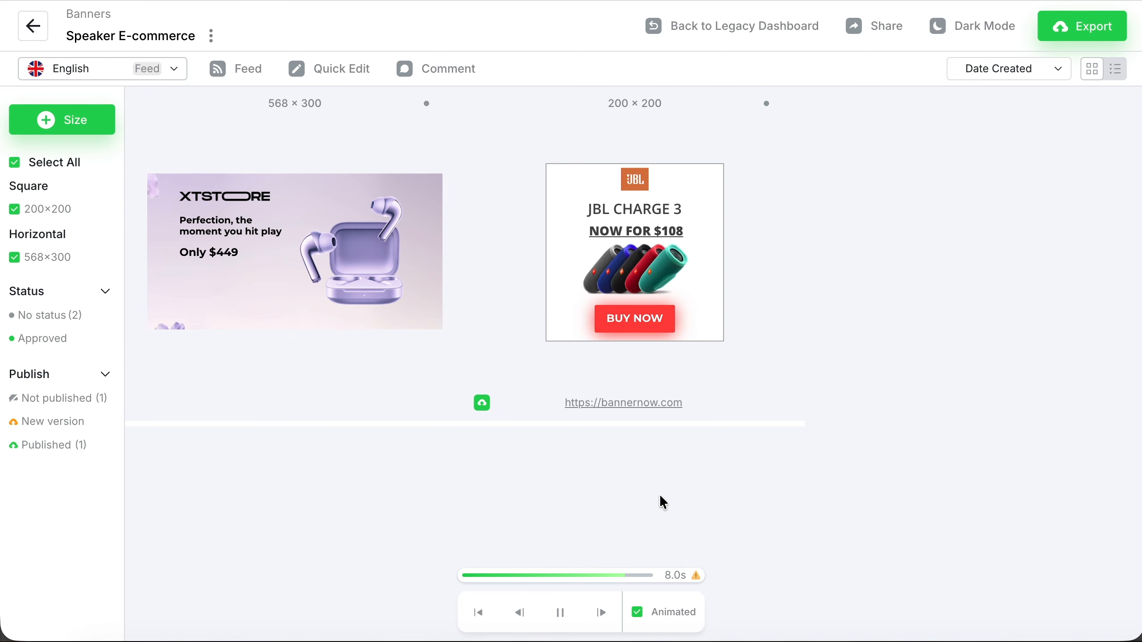